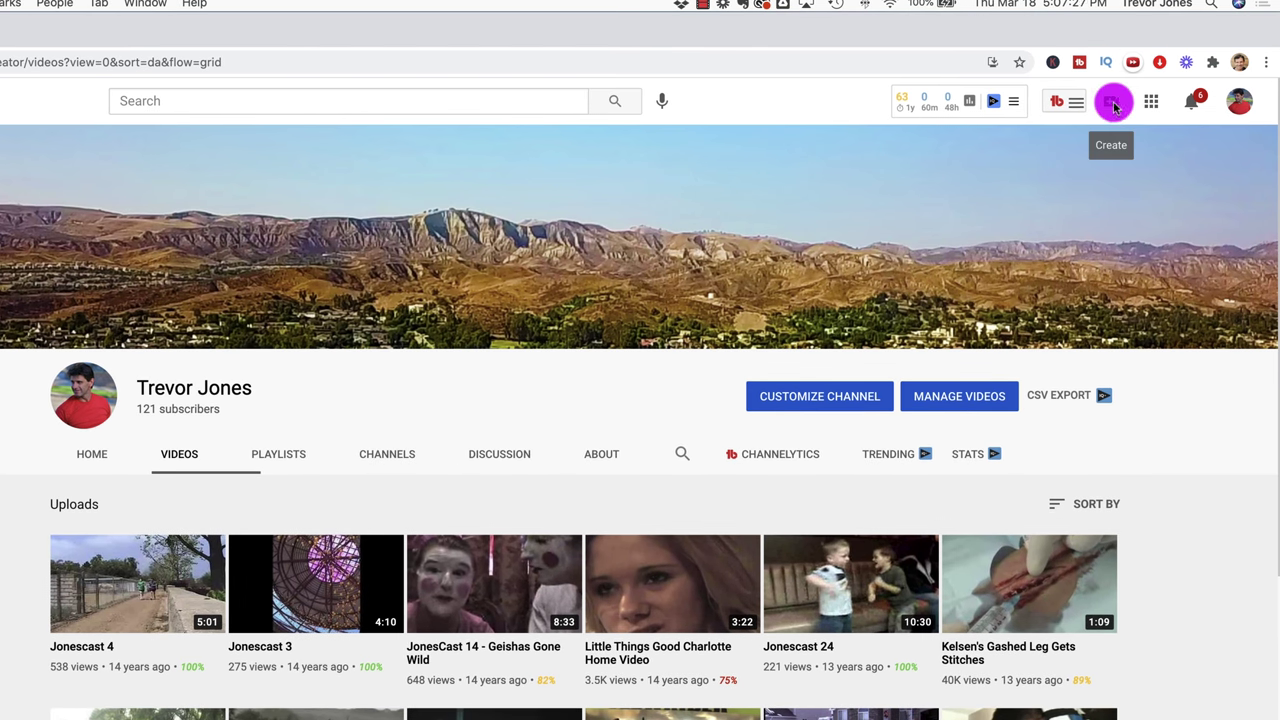
Step: Start uploading Full Music Video.mp4 from the computer
click(1113, 104)
click(1142, 140)
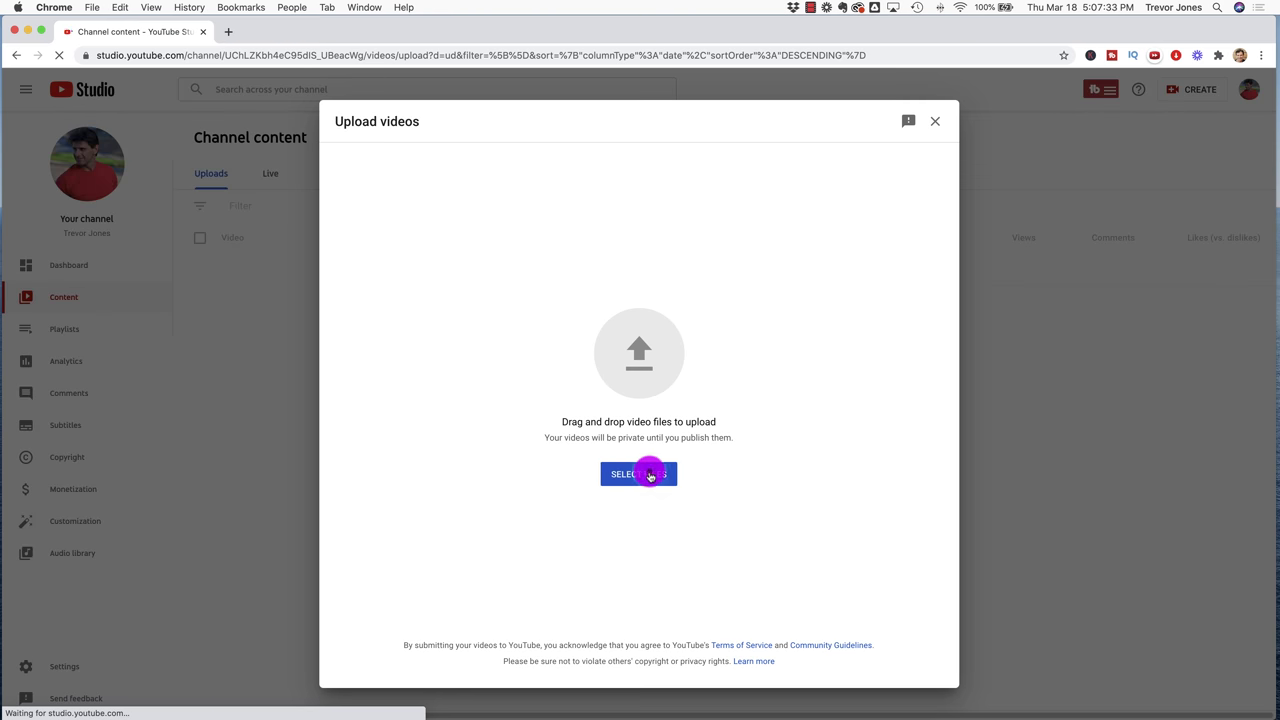
click(650, 475)
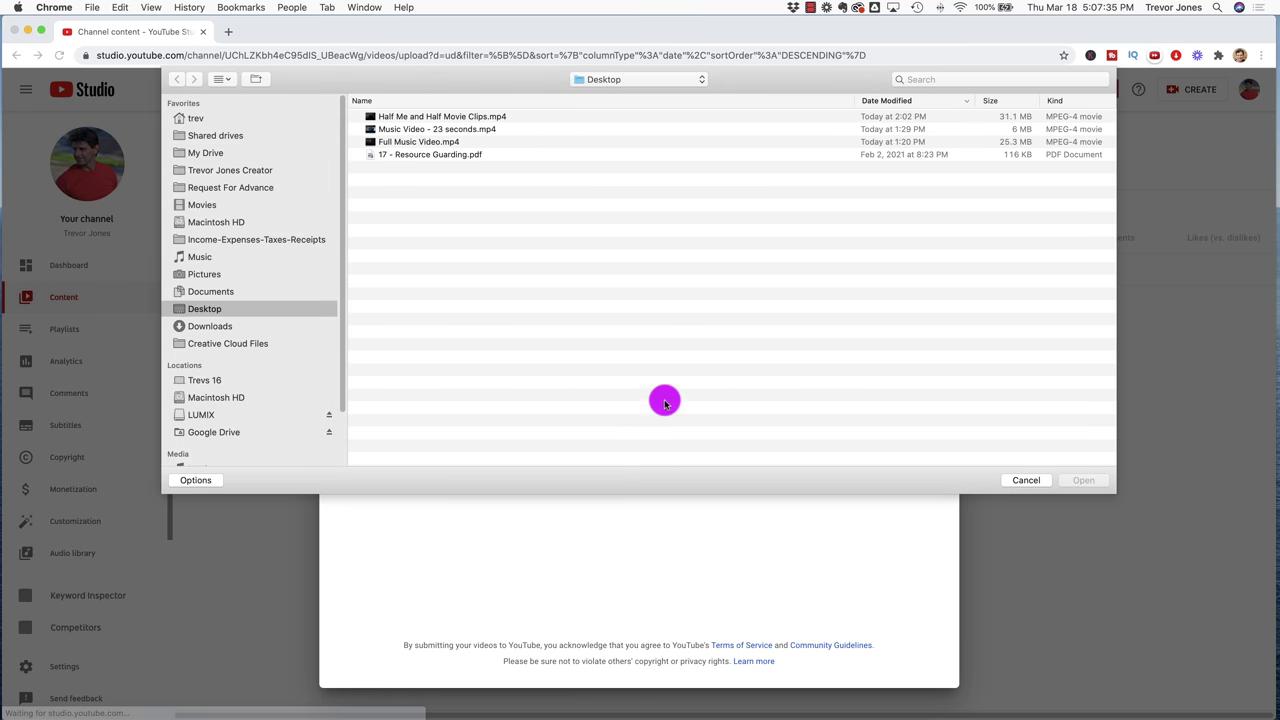
click(424, 143)
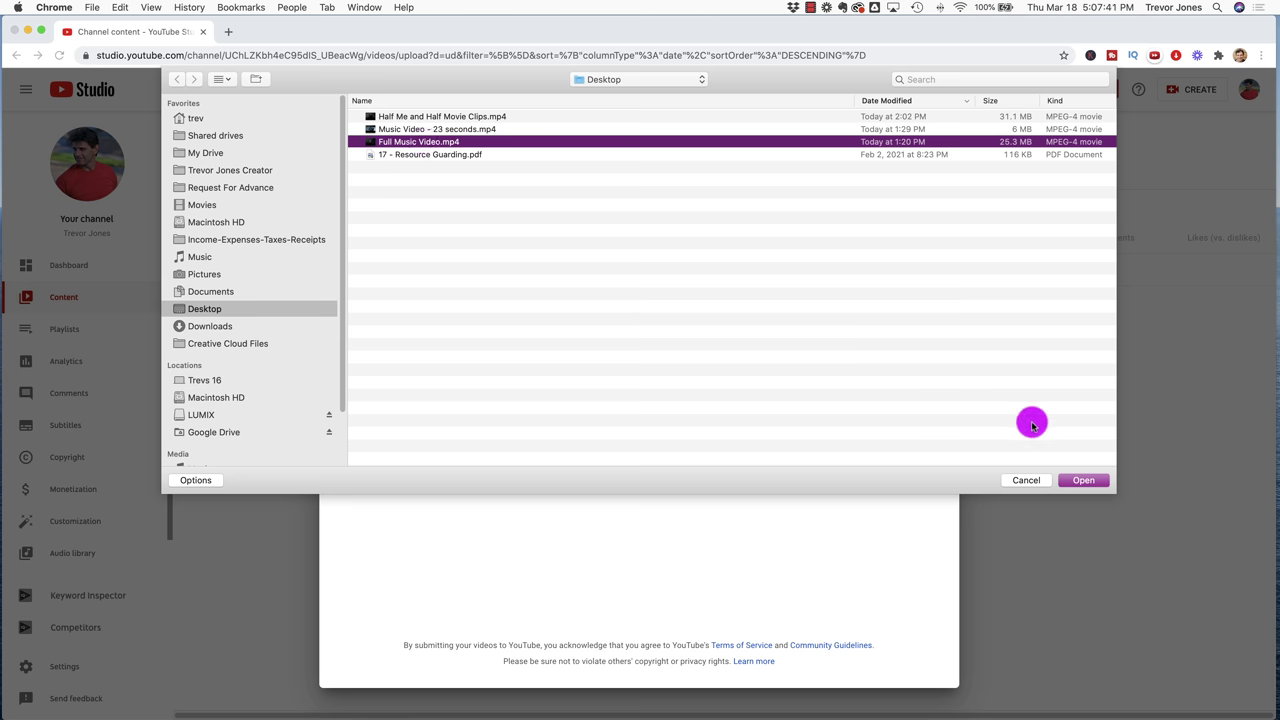
click(1081, 481)
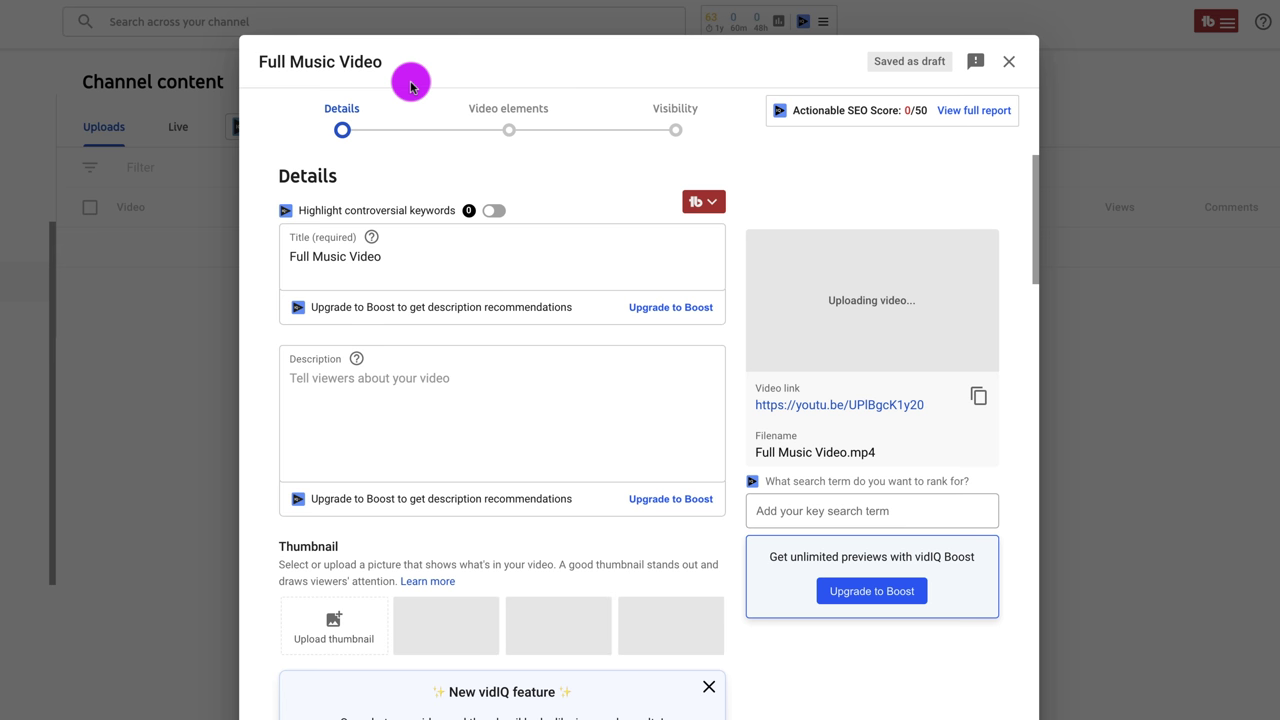
Step: Save the upload as Private and dismiss the upload progress notice
click(677, 127)
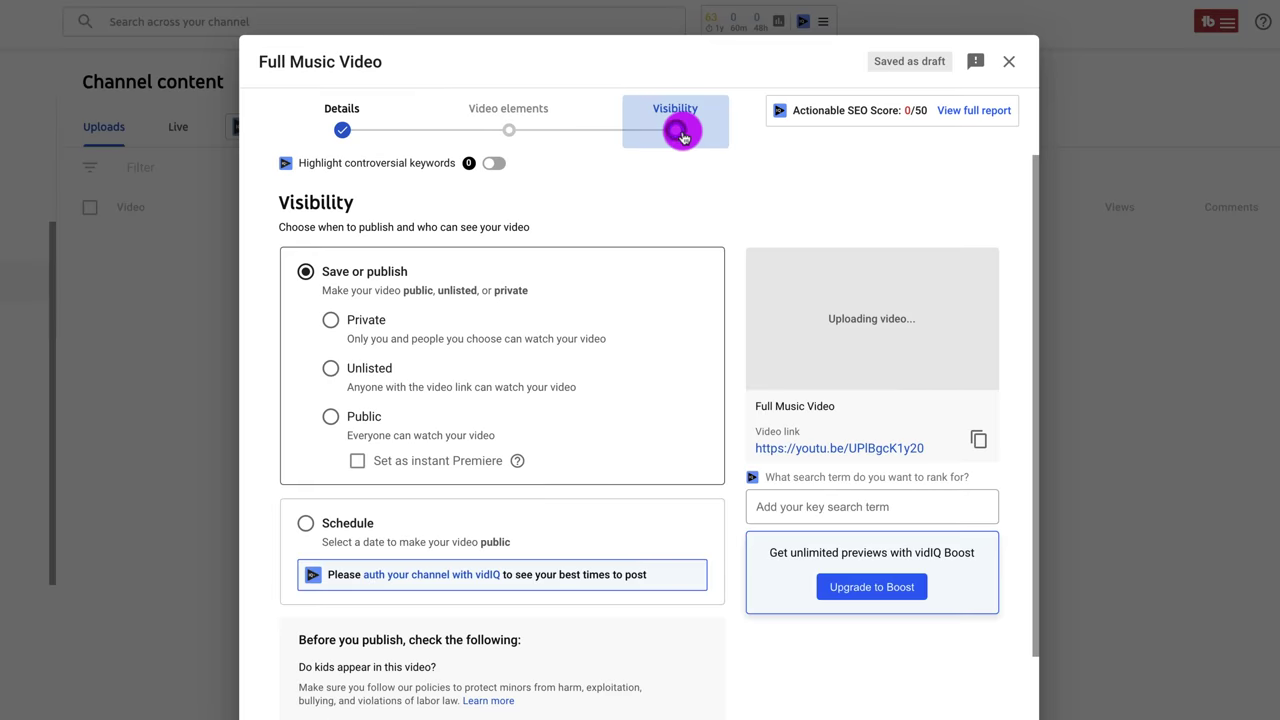
click(330, 319)
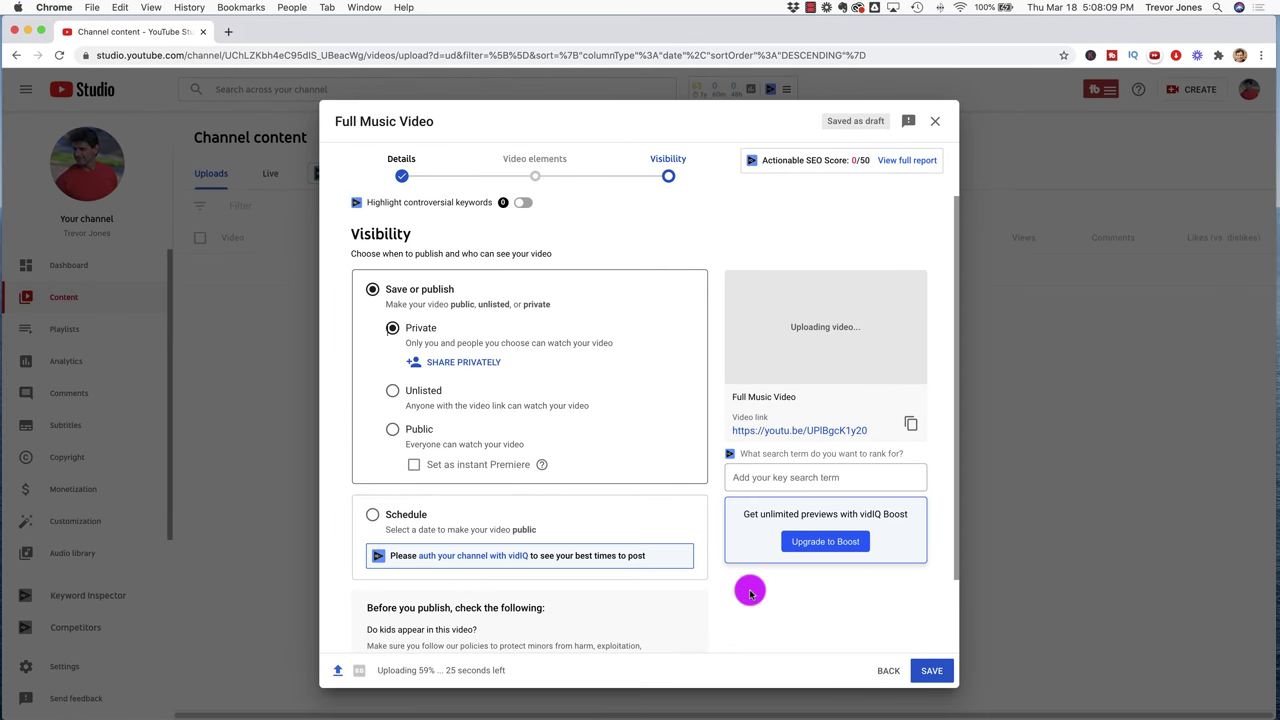
click(931, 671)
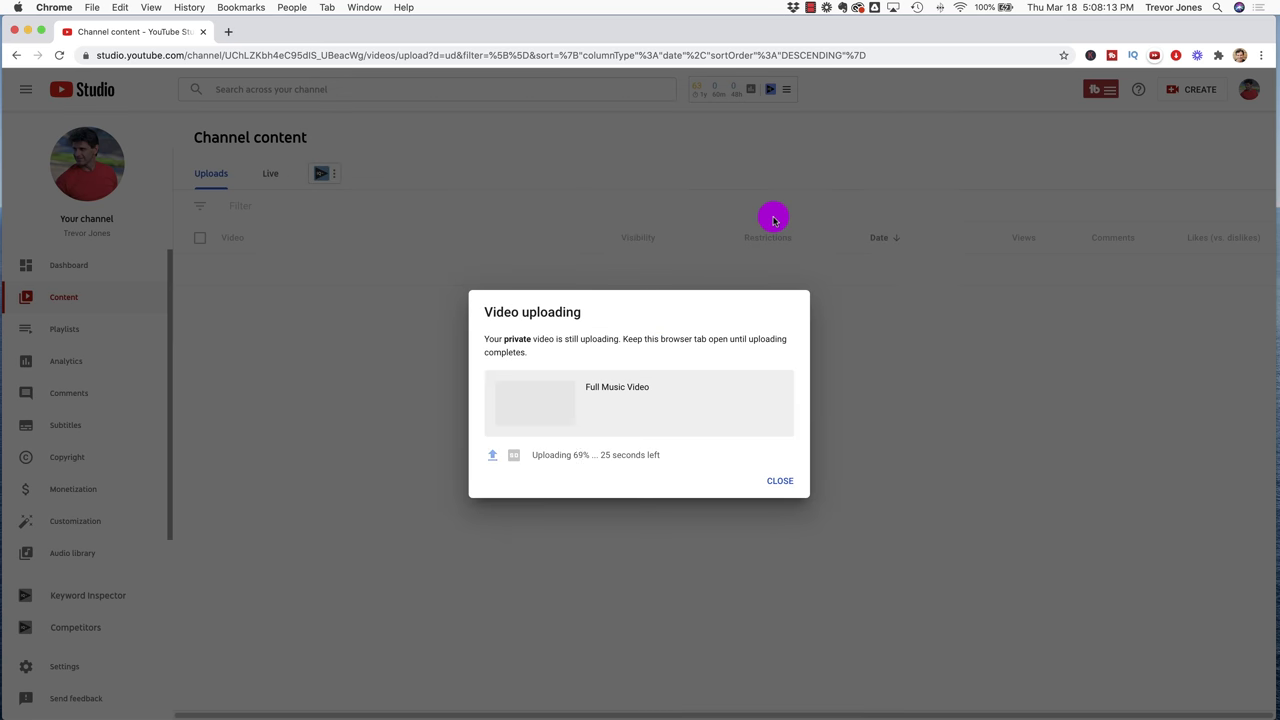
click(780, 480)
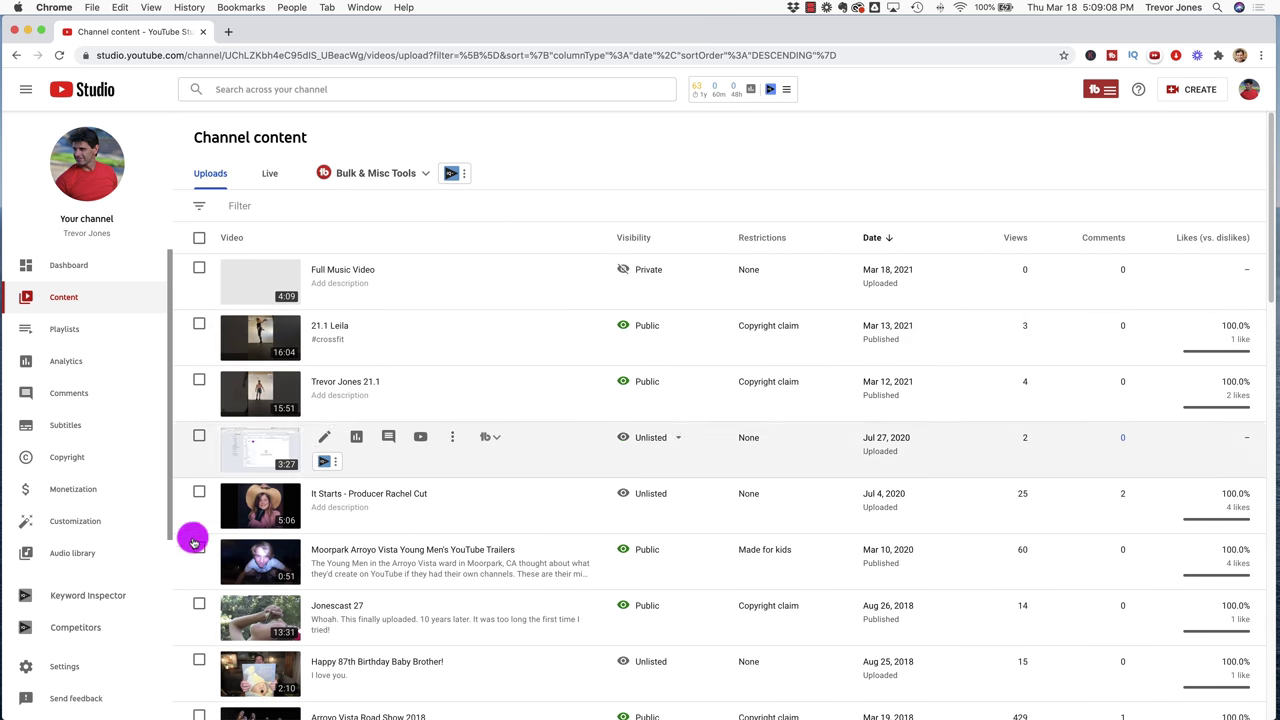
Step: Review the uploads list and open the copyright claim details for 21.1 Leila
scroll(829, 537, down, 10)
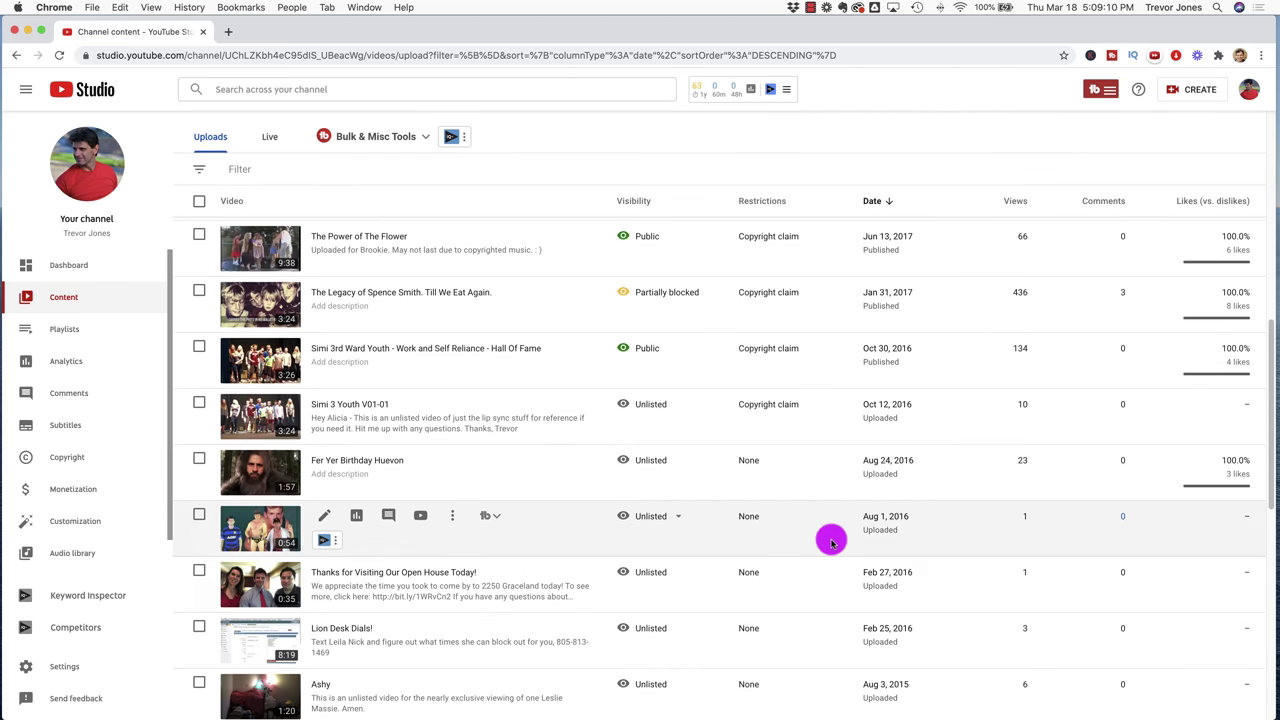
scroll(857, 520, up, 15)
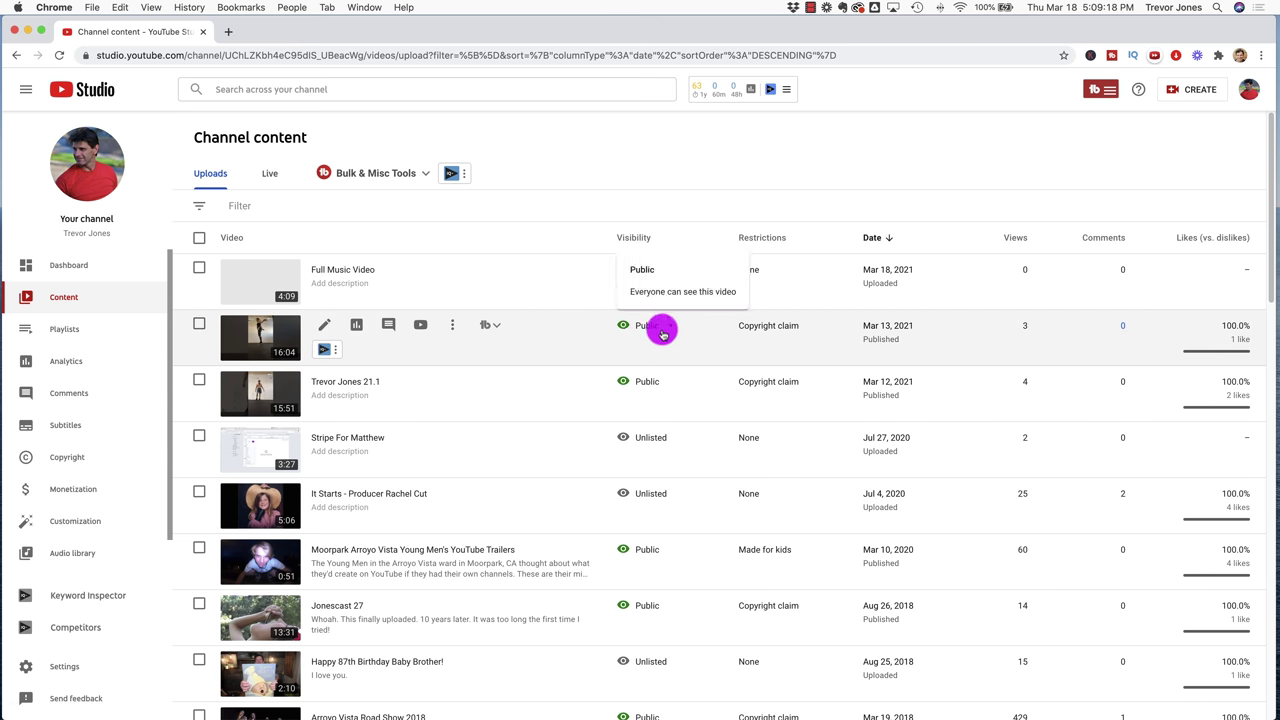
mouse_move(771, 327)
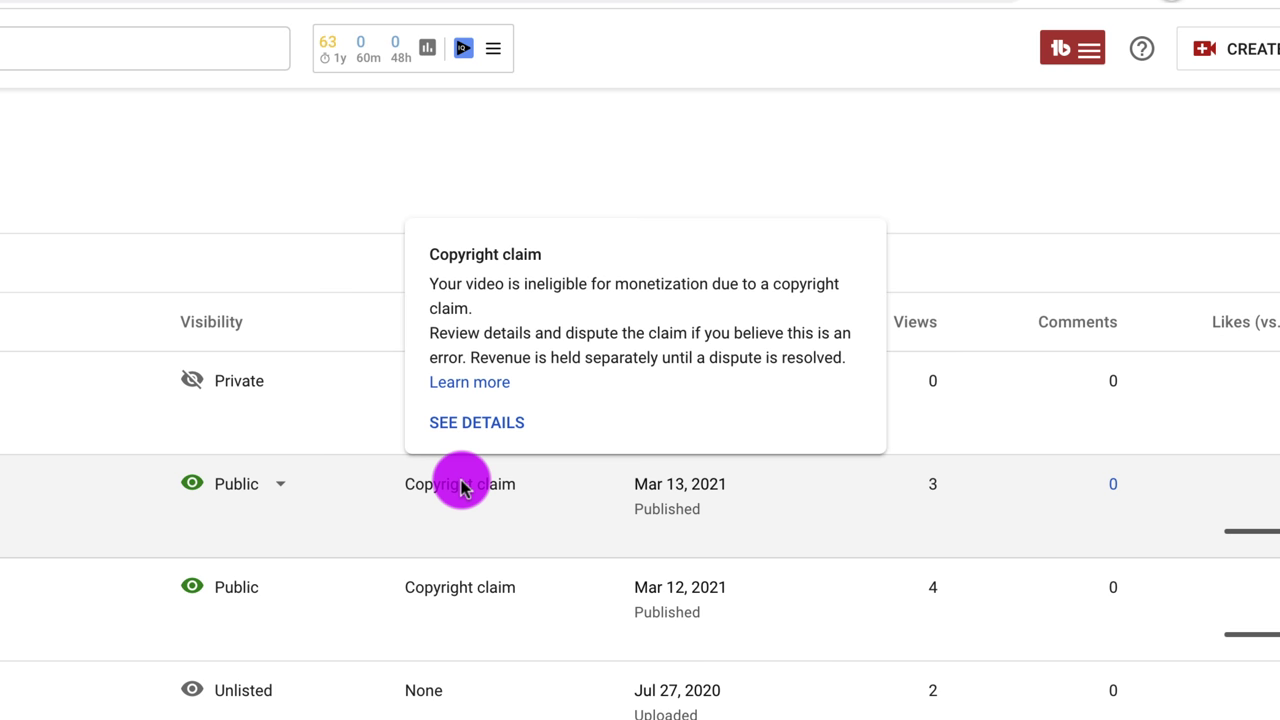
click(479, 423)
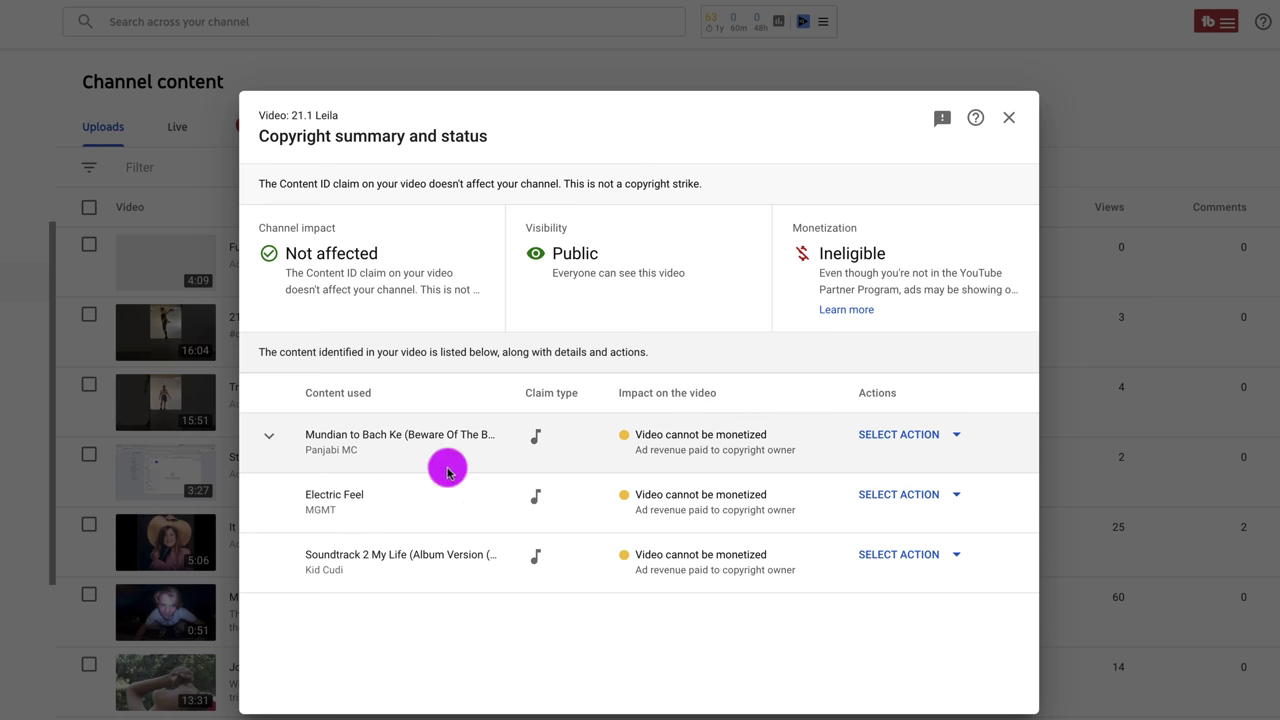
click(958, 435)
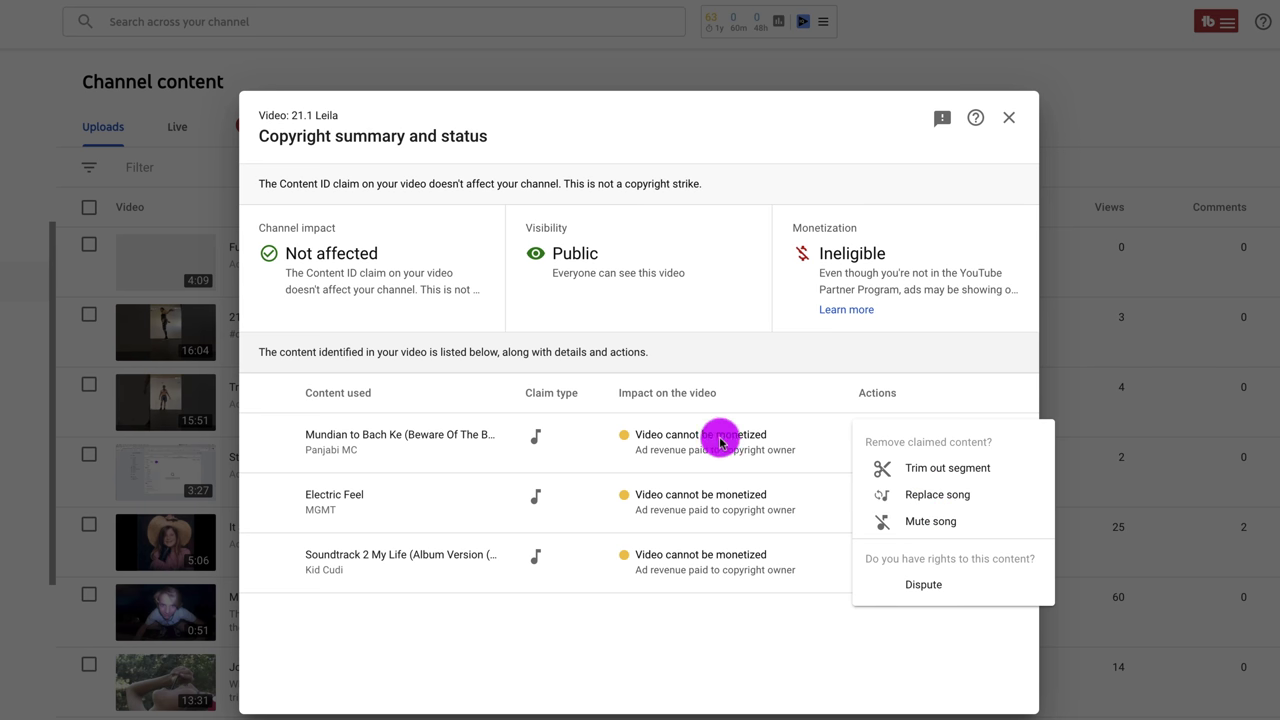
click(736, 652)
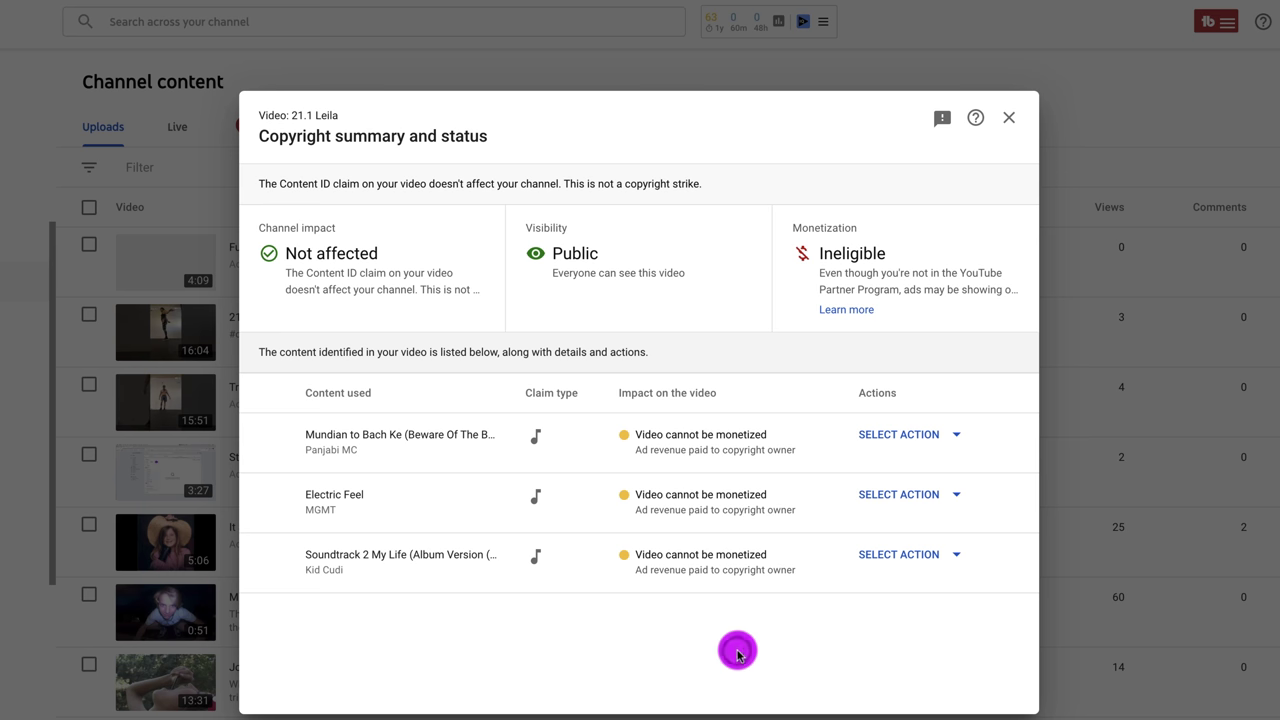
click(1011, 119)
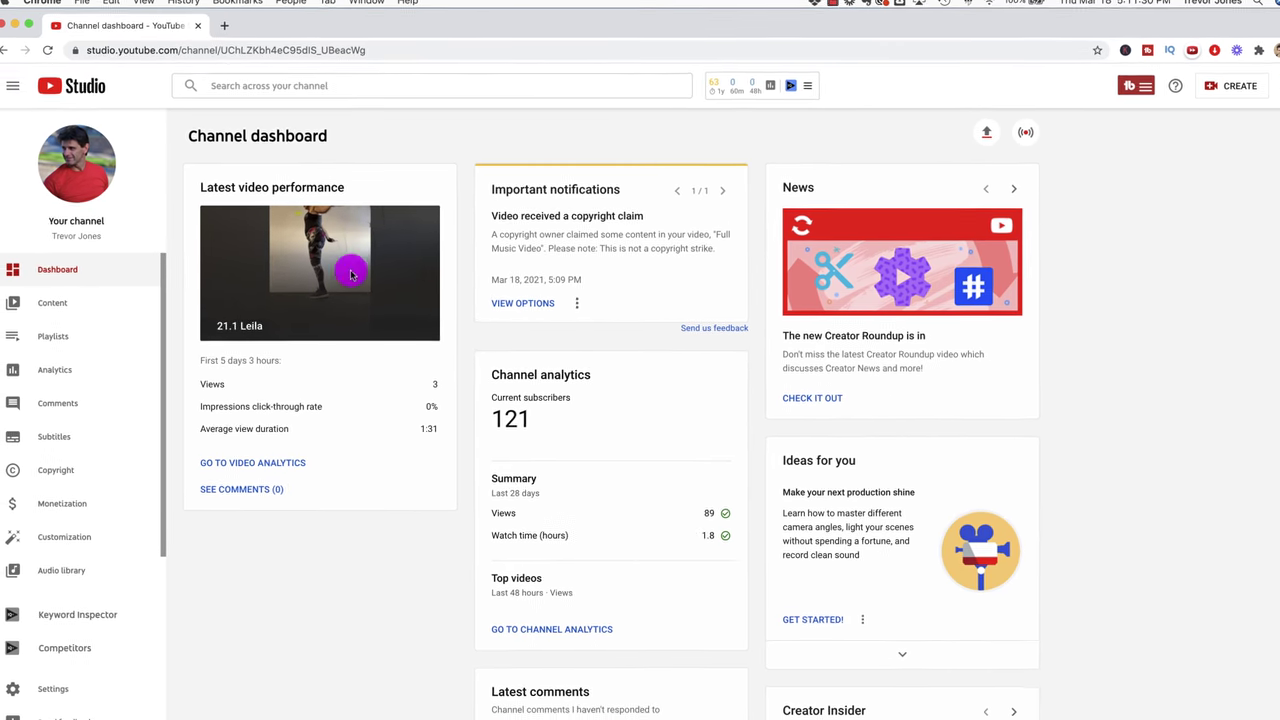
Step: Return to Content and reload so Full Music Video shows Blocked by a copyright claim
click(61, 300)
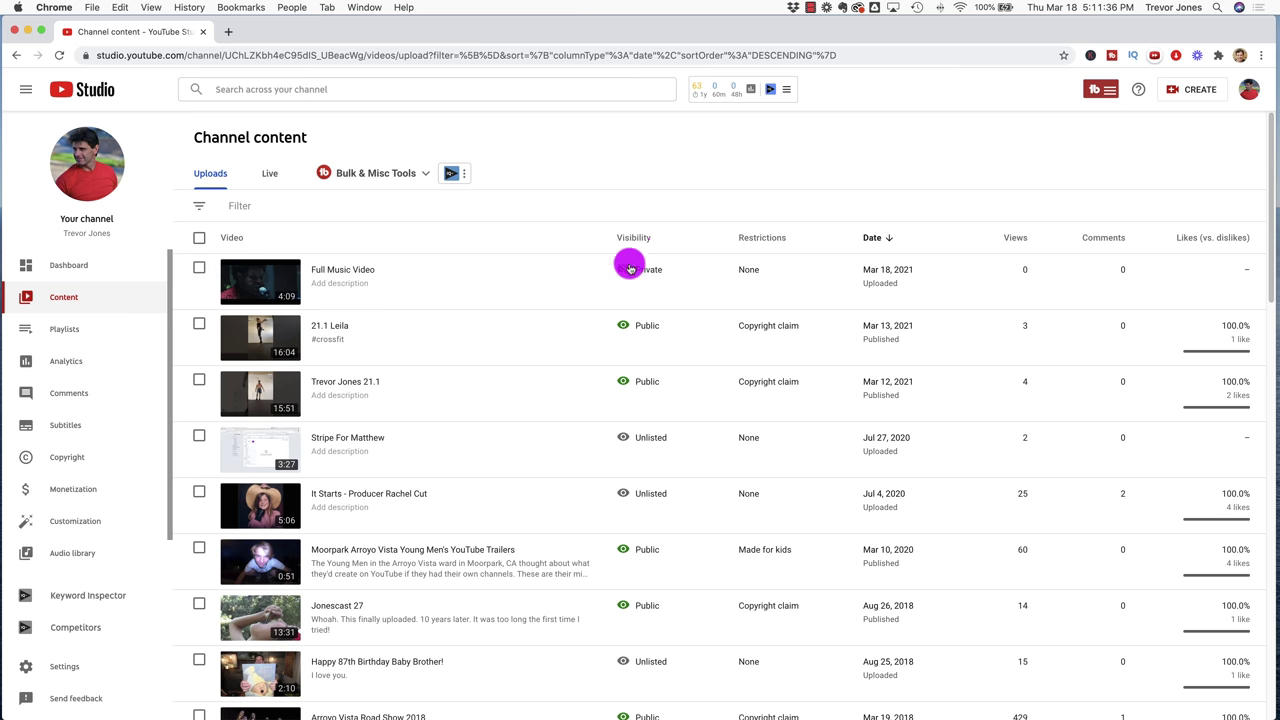
mouse_move(629, 267)
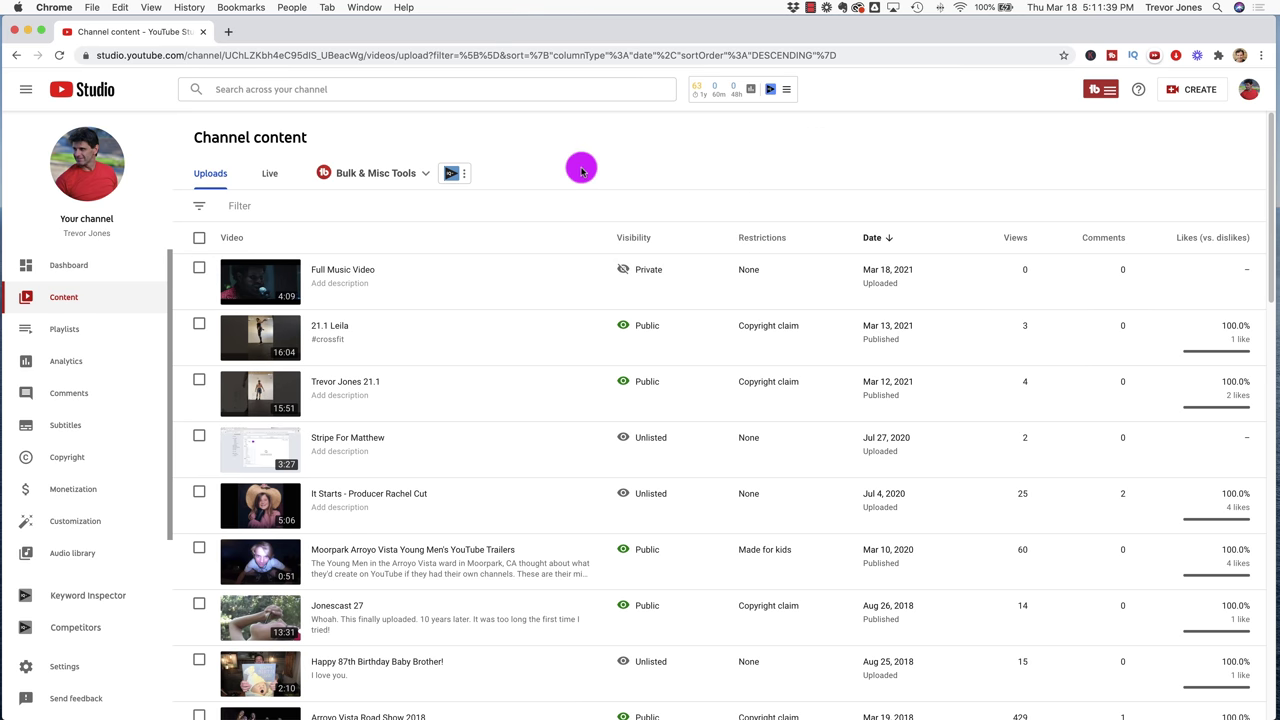
click(62, 56)
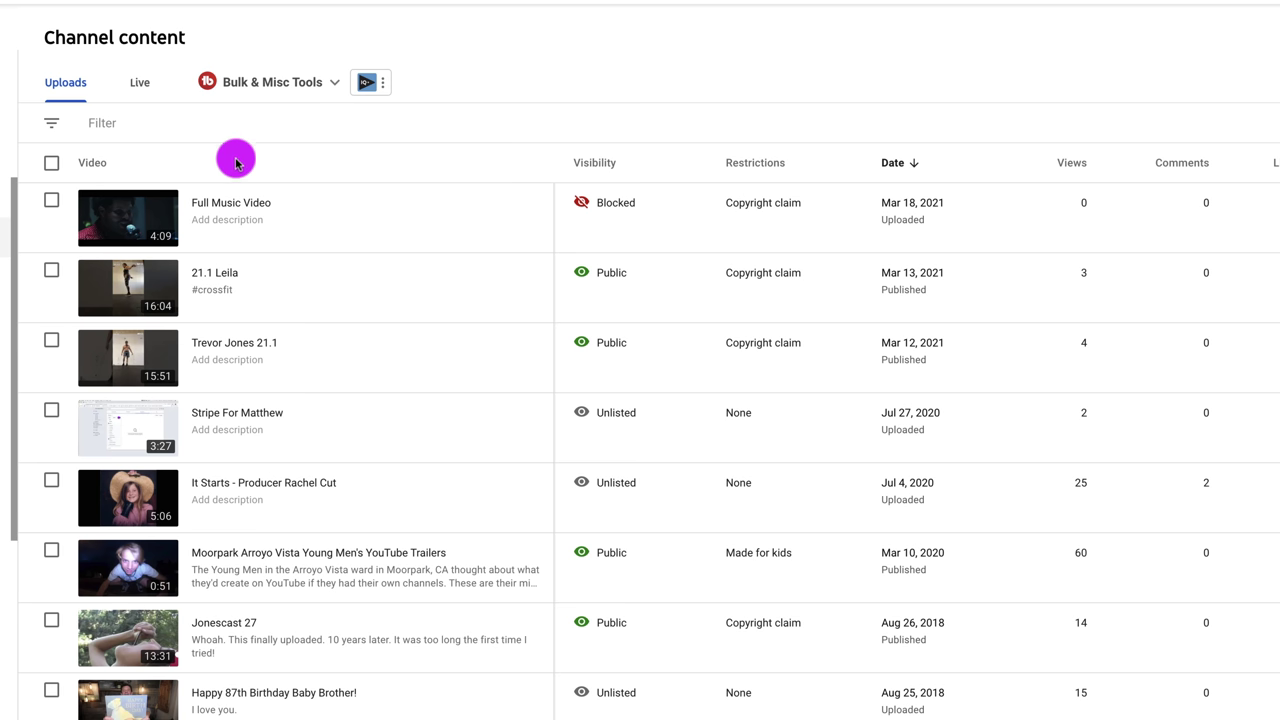
mouse_move(590, 215)
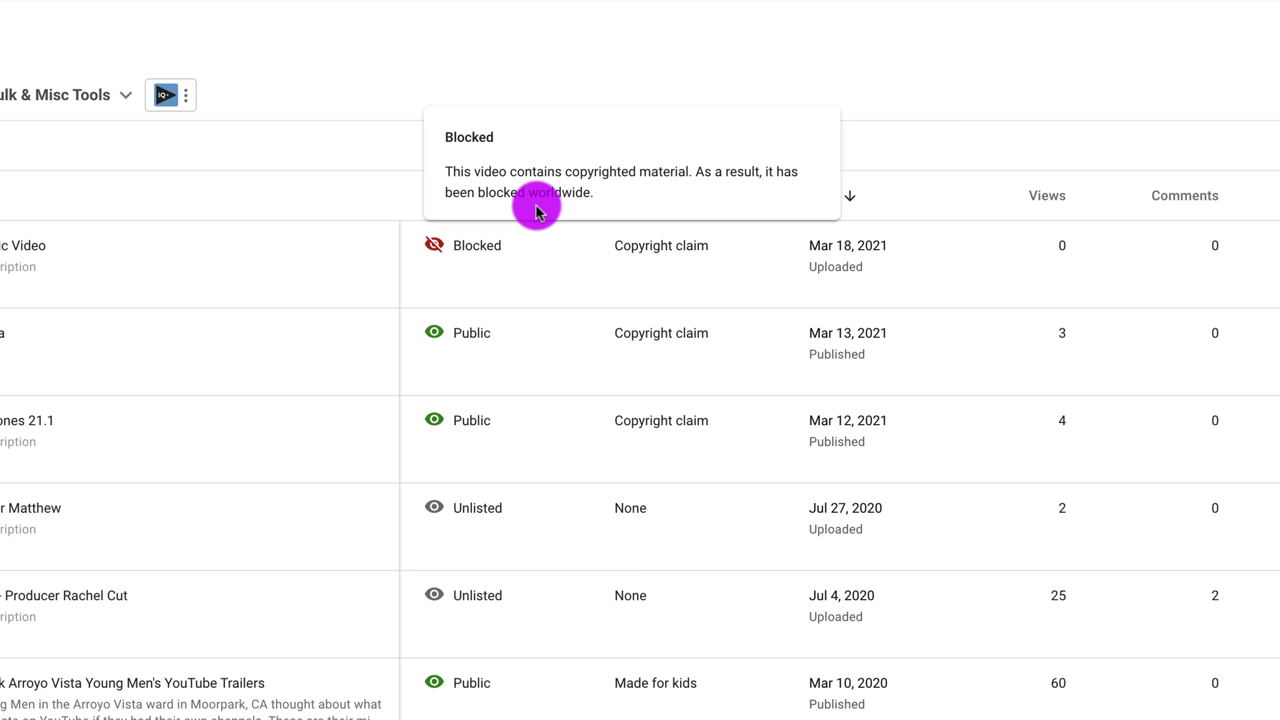
mouse_move(668, 258)
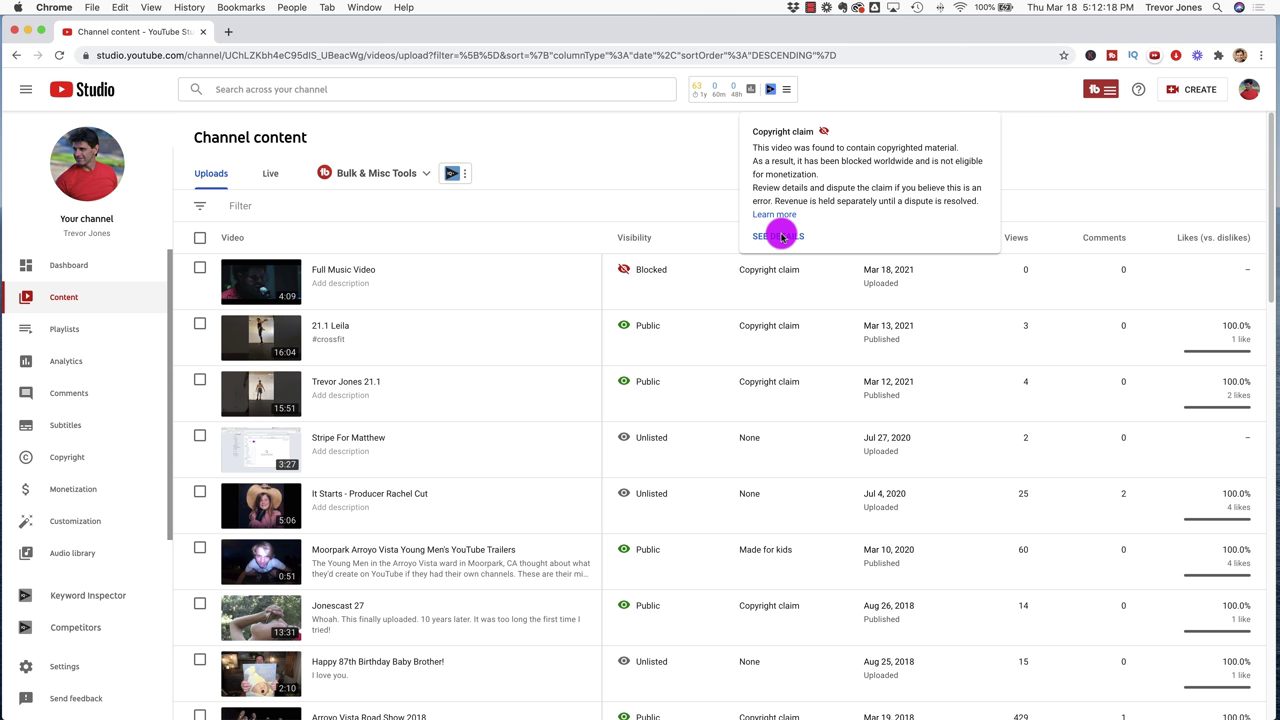
click(779, 236)
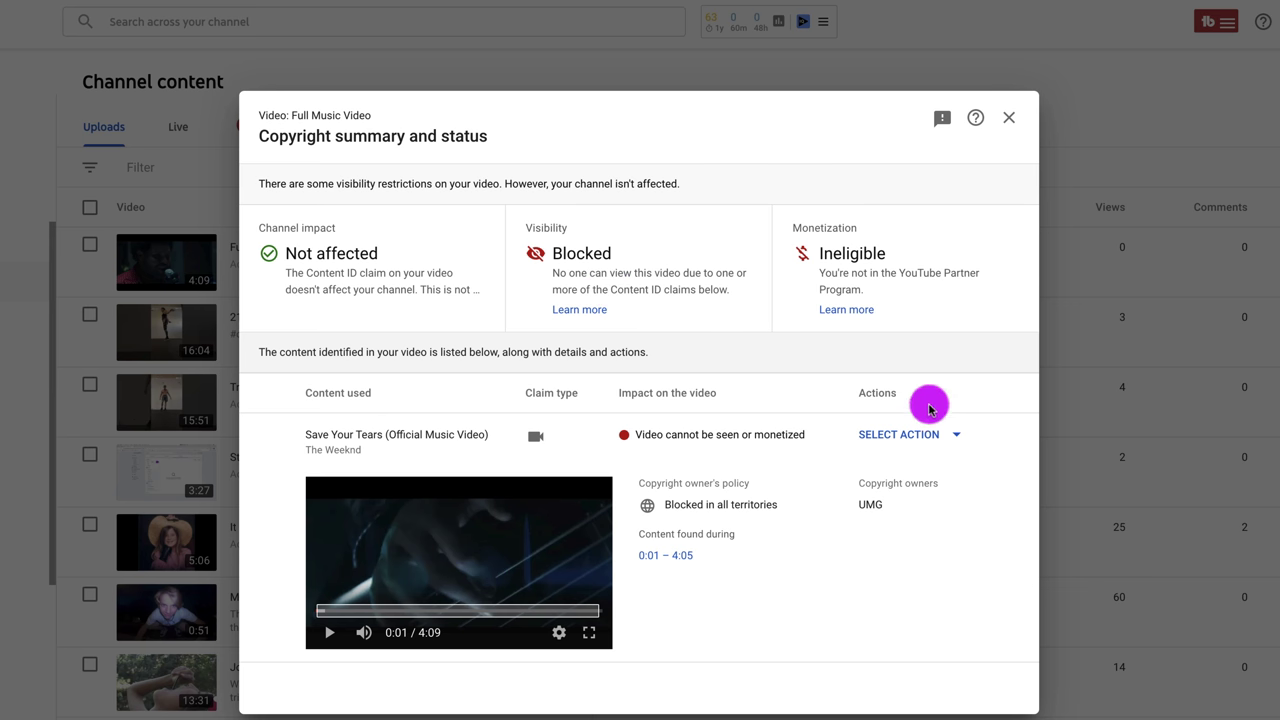
click(955, 435)
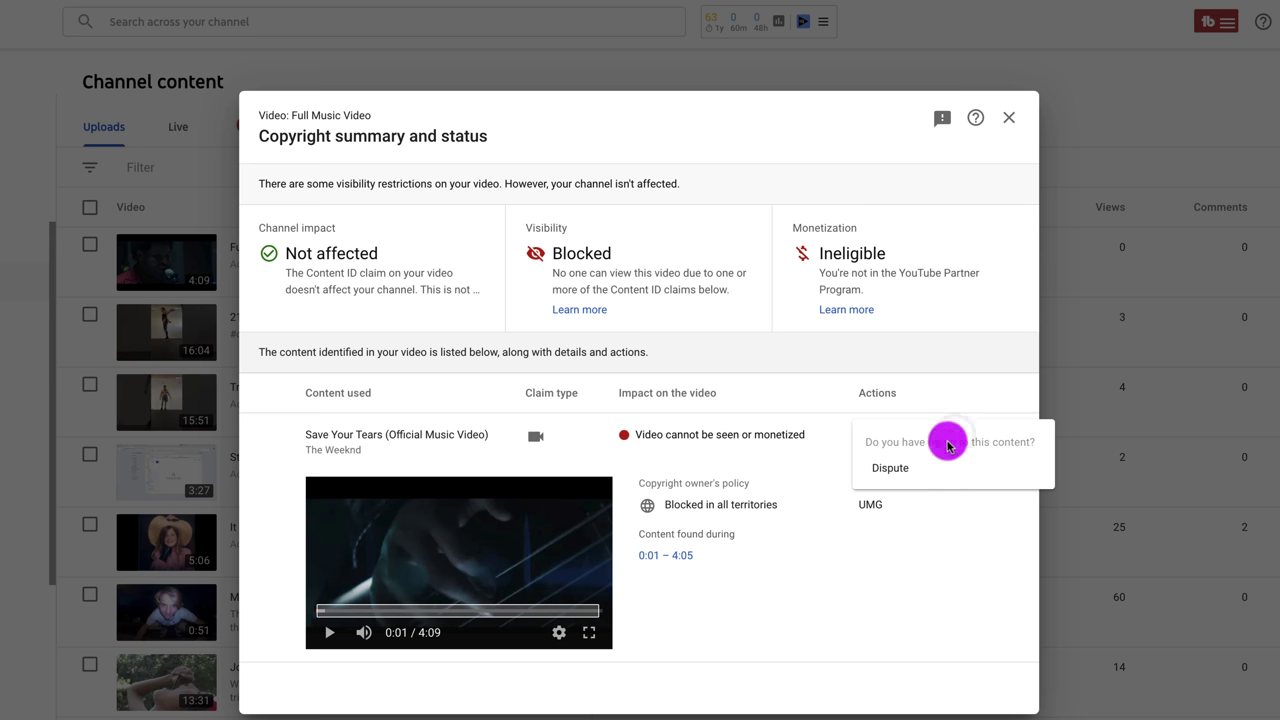
click(830, 607)
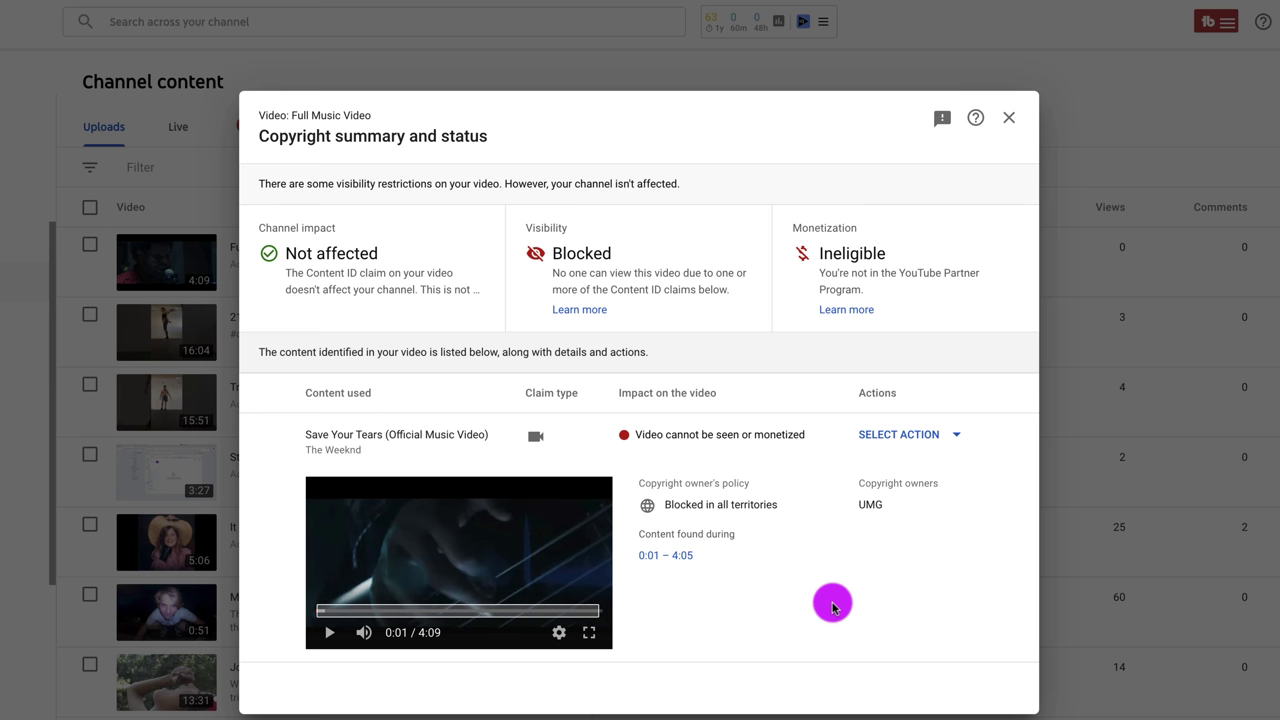
click(1007, 117)
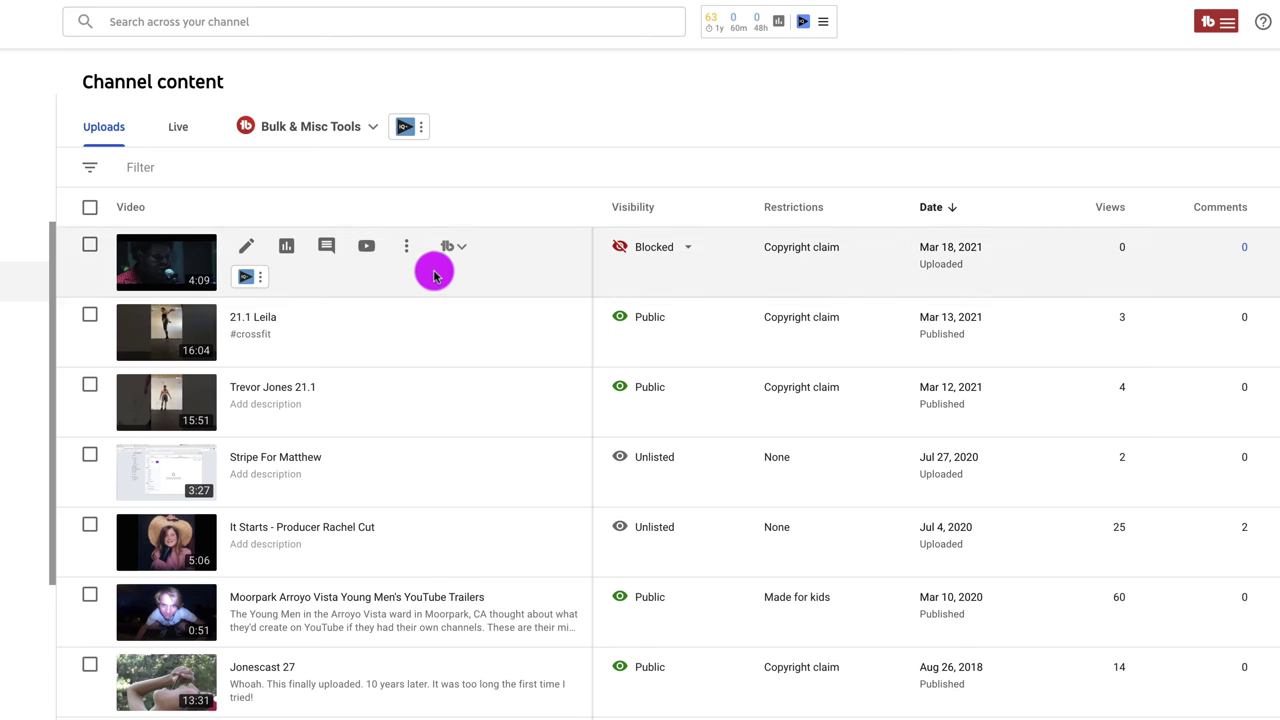
Step: Delete Full Music Video forever, confirming the permanent deletion
click(411, 252)
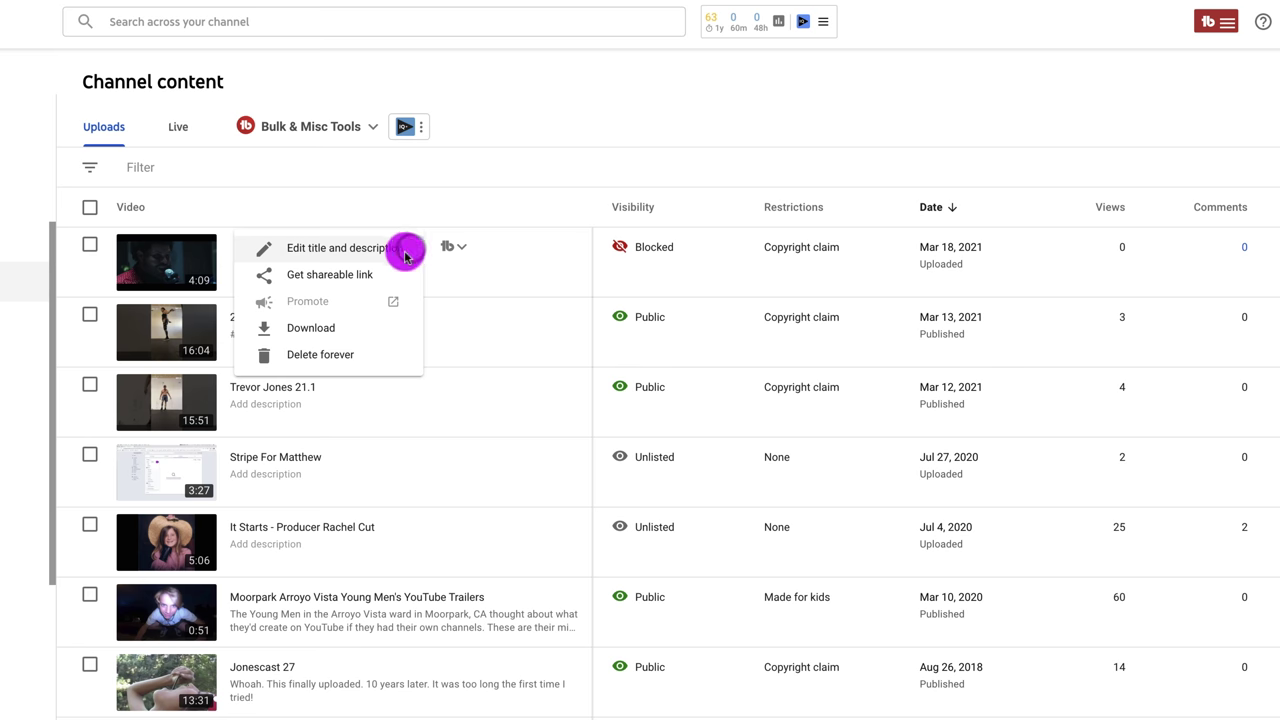
click(329, 352)
click(432, 452)
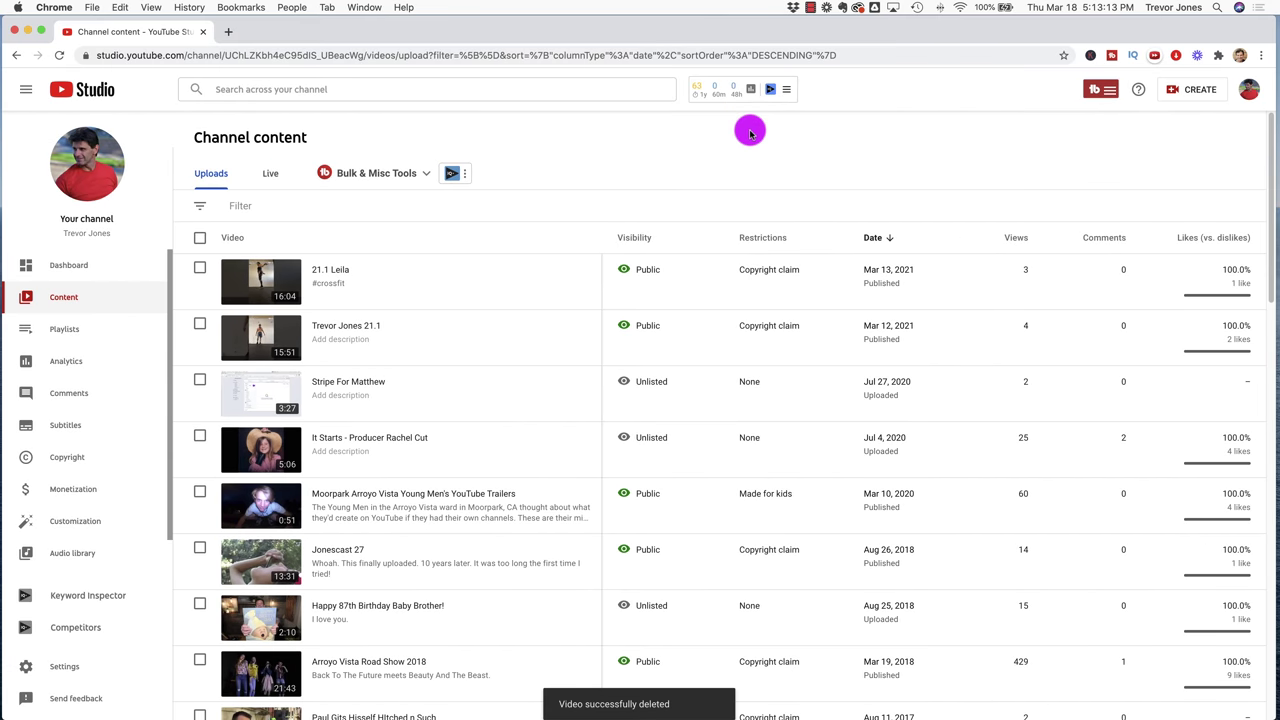
click(1249, 89)
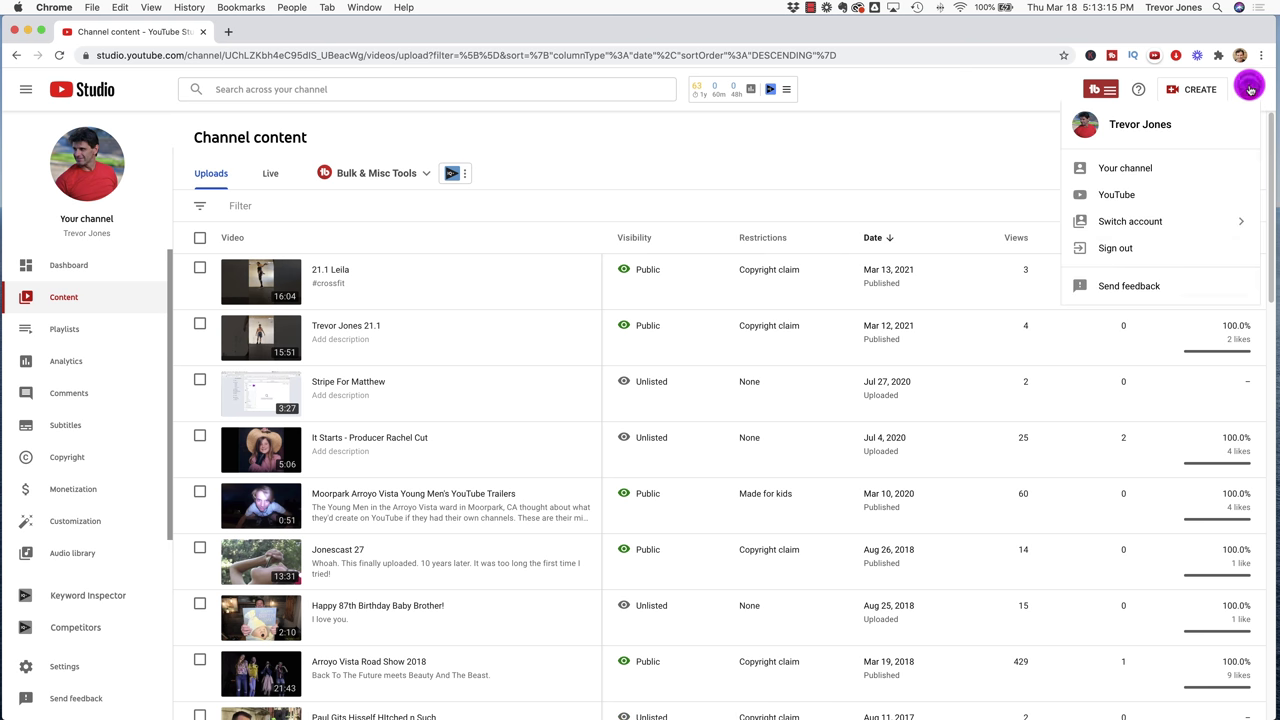
Step: Switch to the other channel with 2,430 subscribers, dismiss its survey, and start a video upload
click(1138, 220)
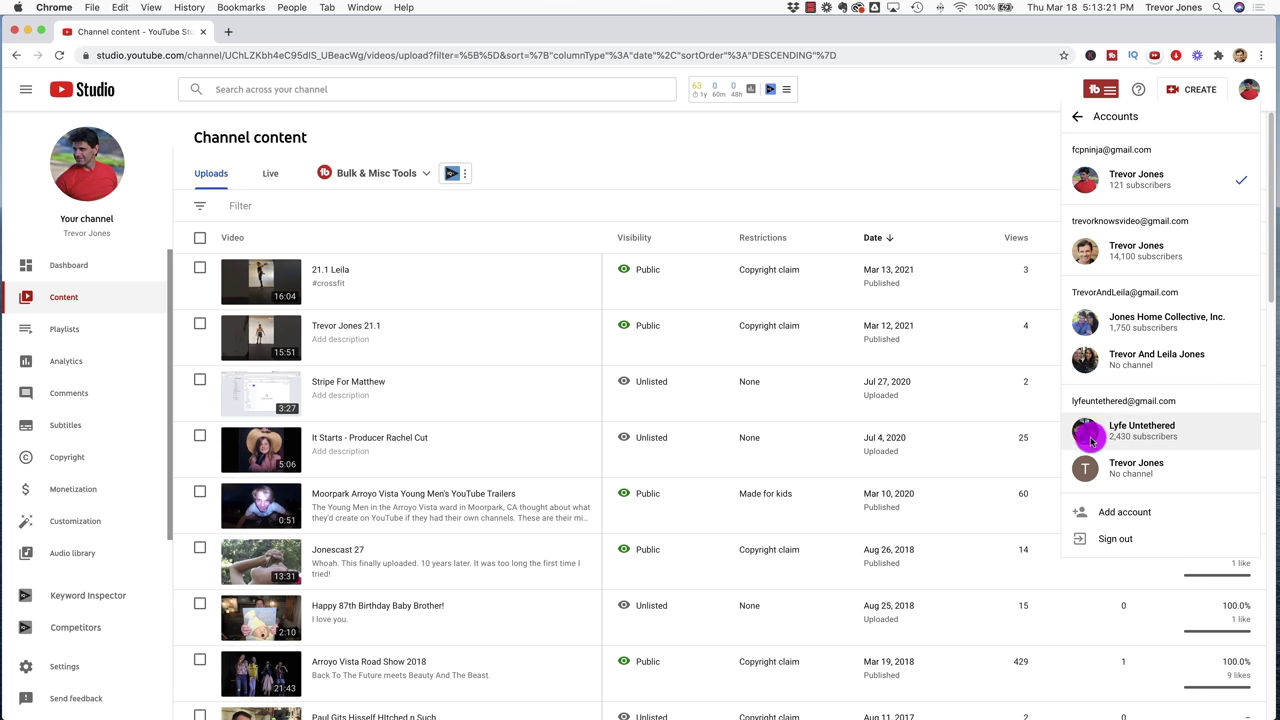
click(1198, 439)
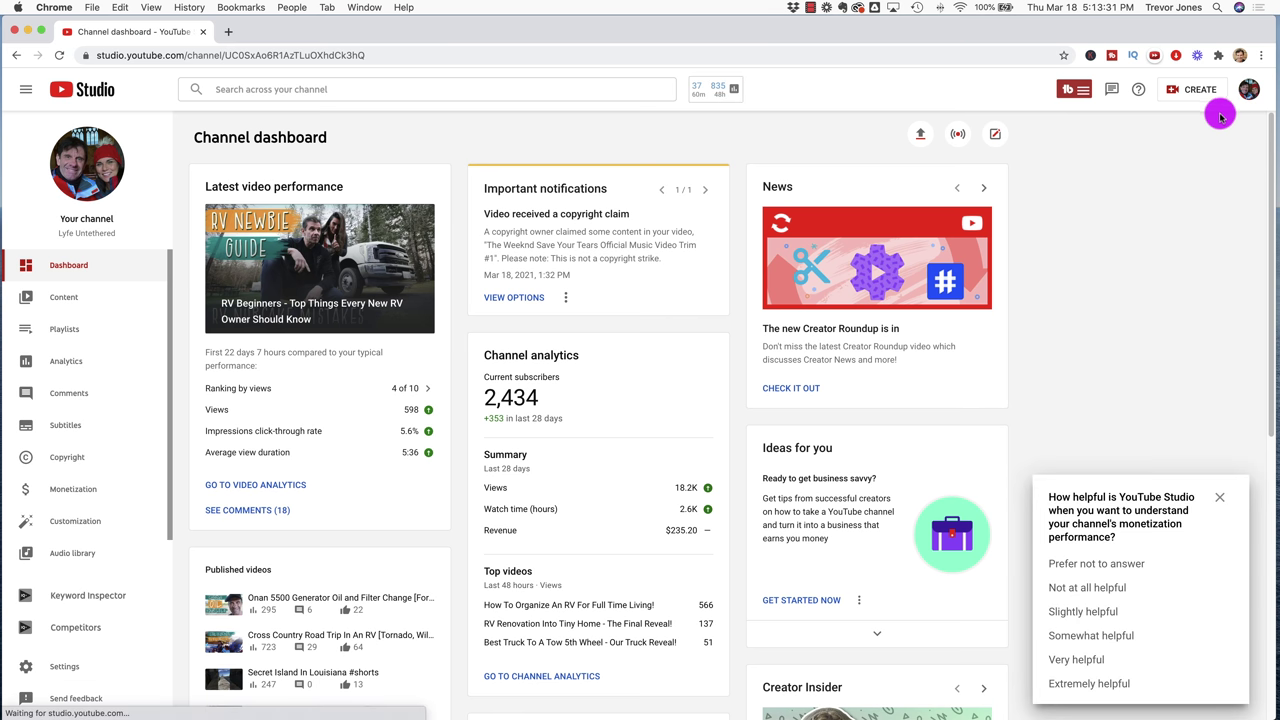
click(1219, 490)
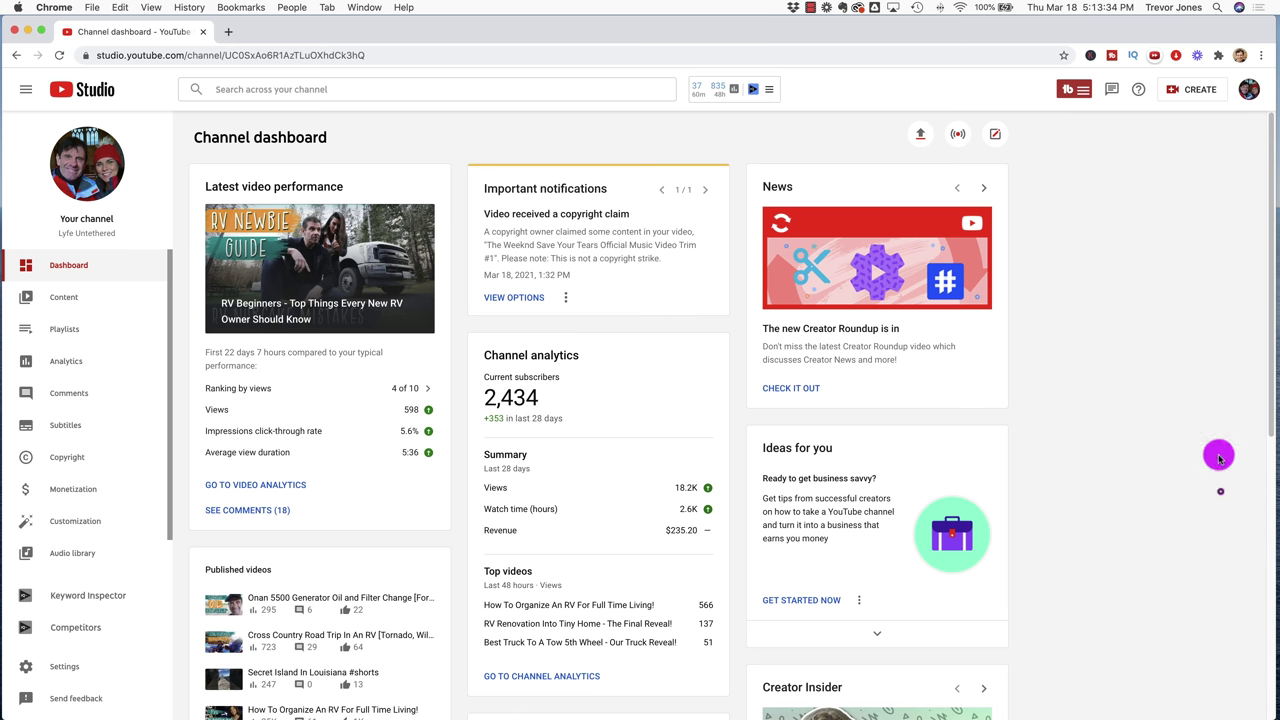
click(1188, 90)
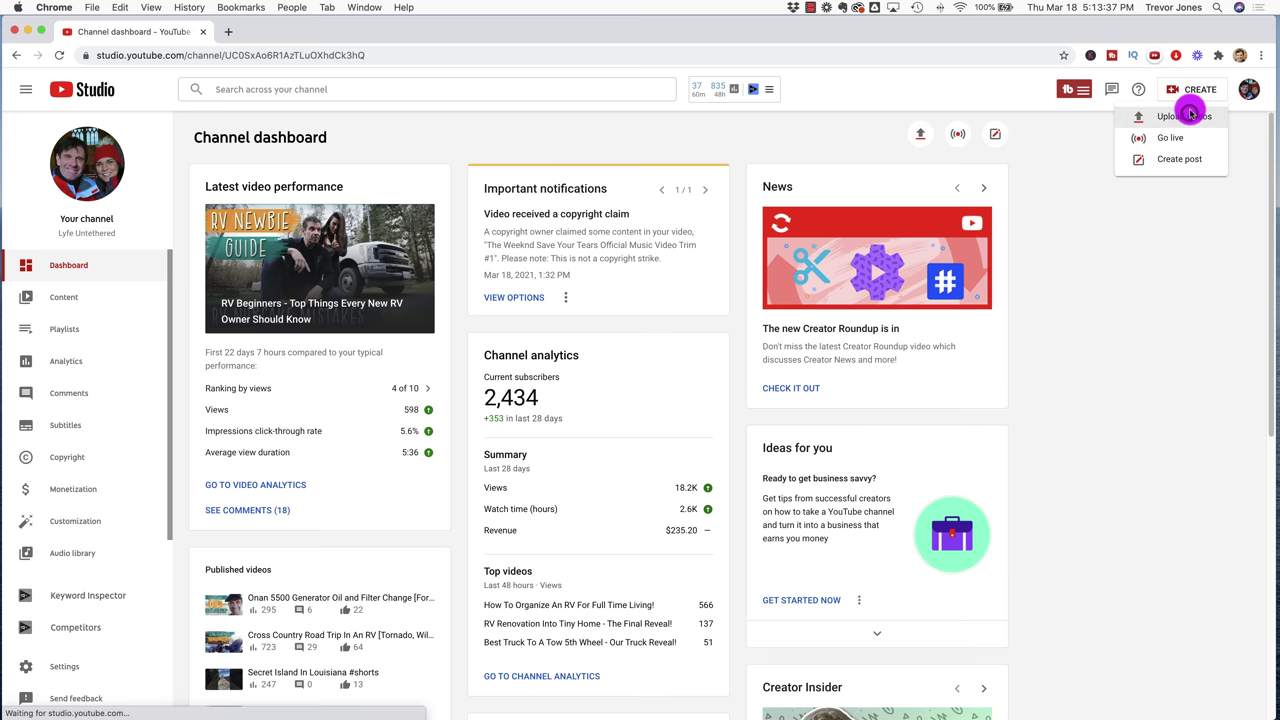
click(1184, 116)
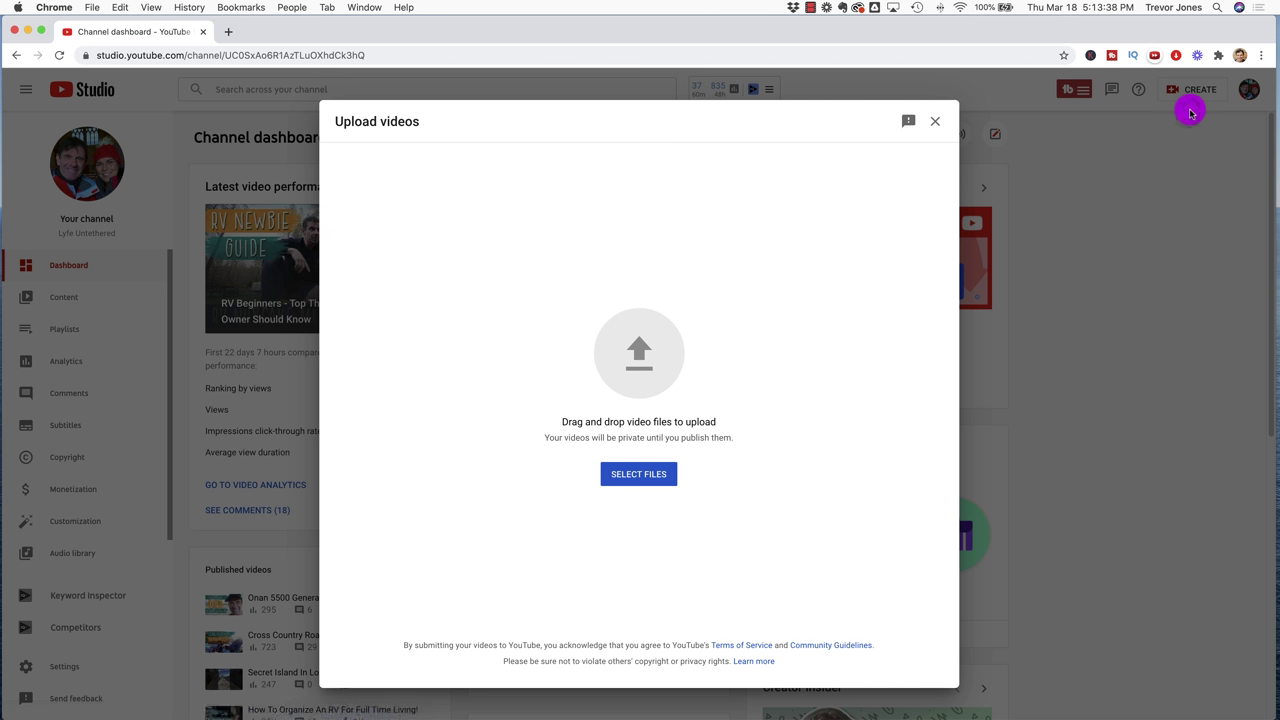
Step: Upload the file Music Video - 23 seconds.mp4
click(652, 473)
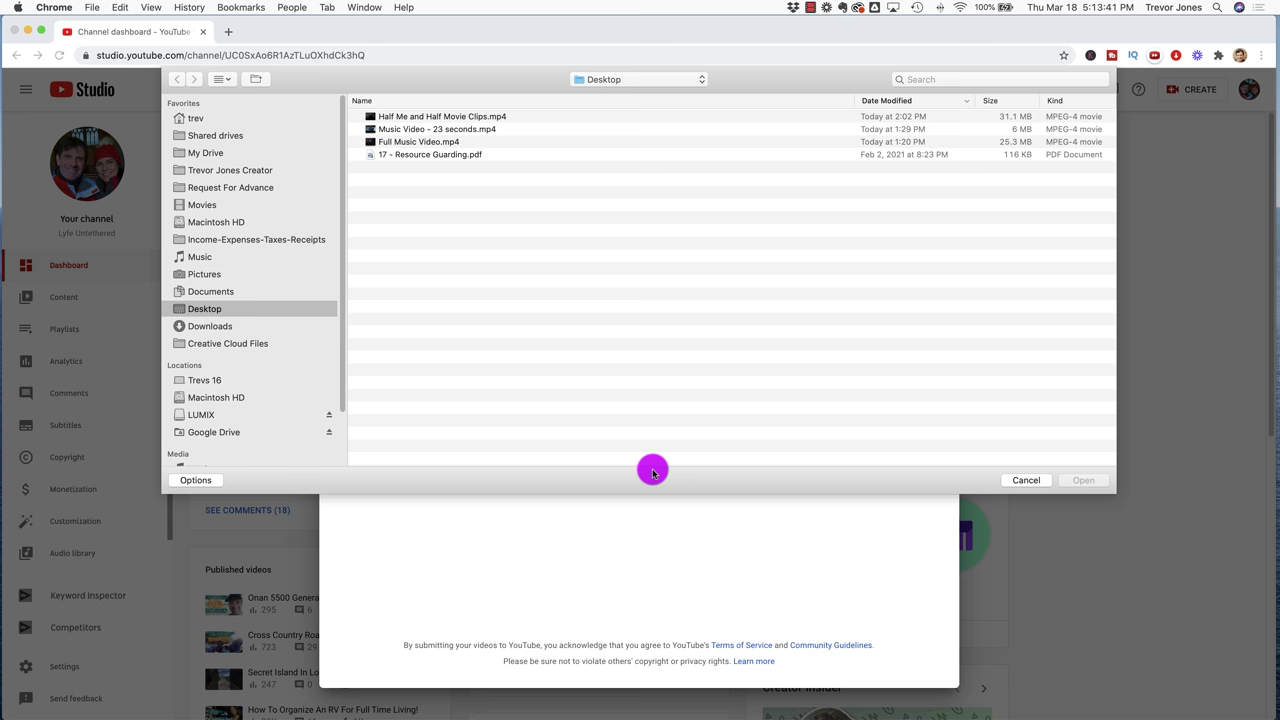
click(446, 130)
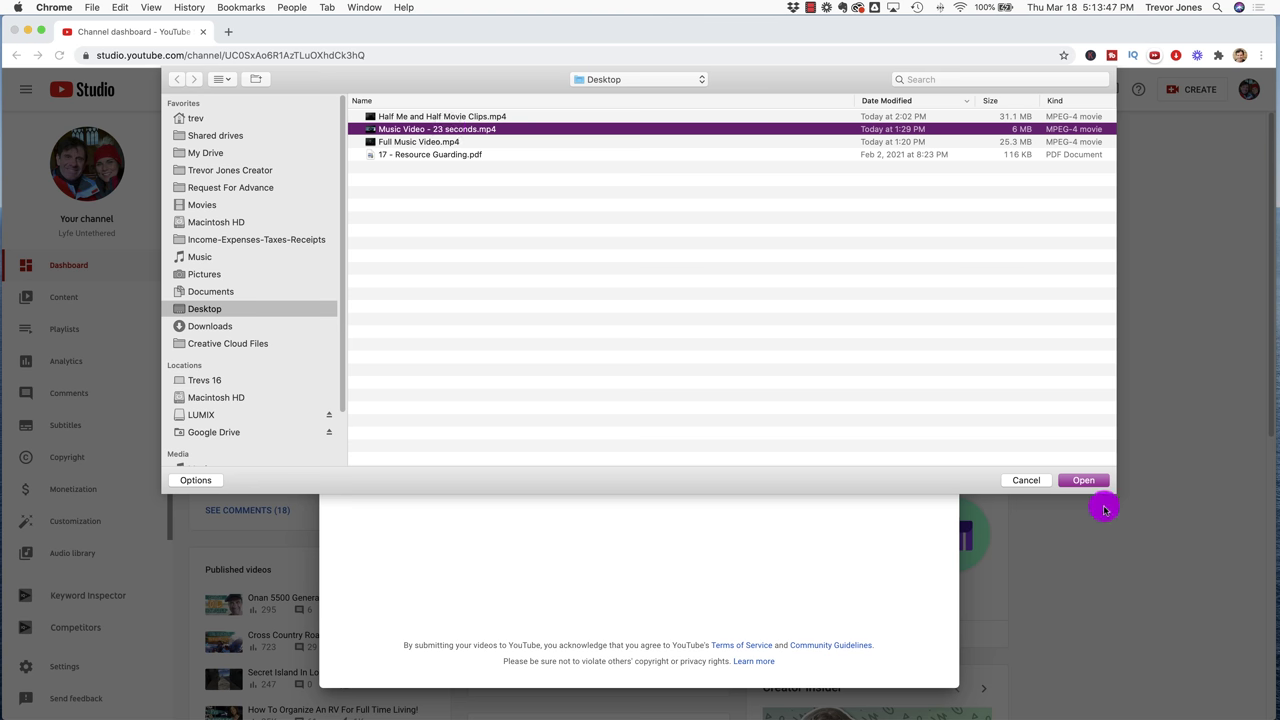
click(1082, 482)
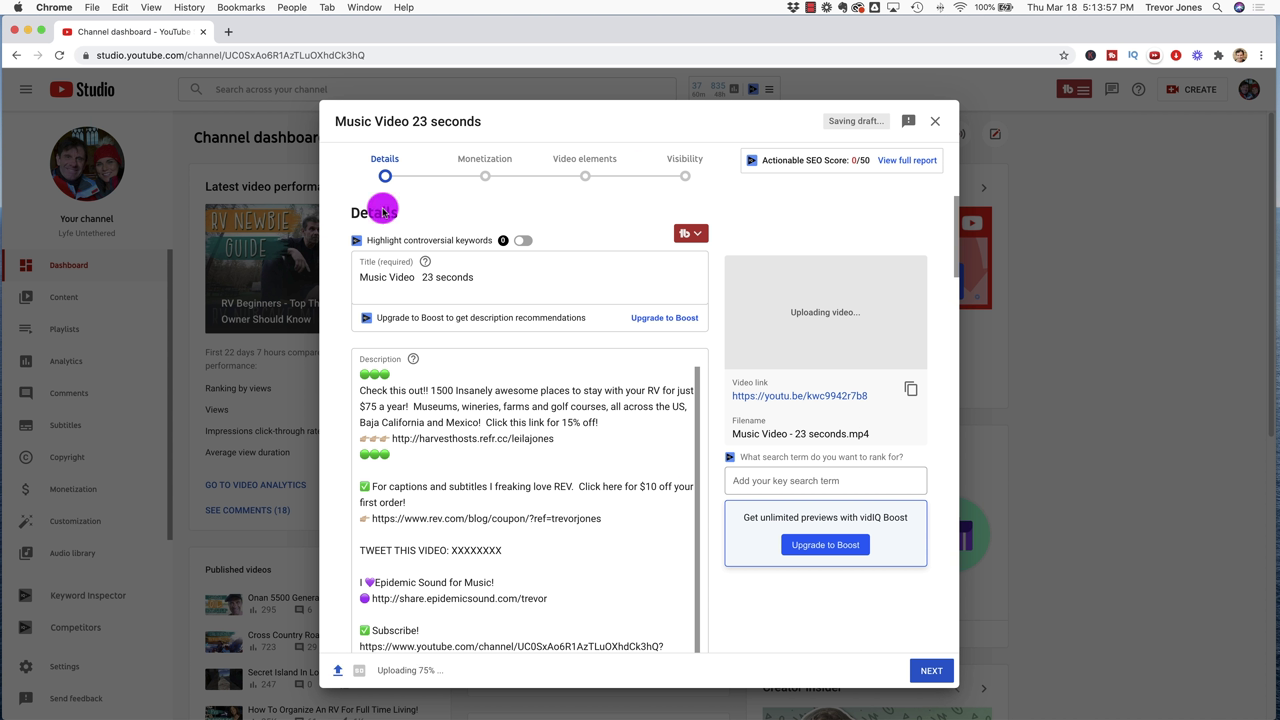
Step: Set monetization to Off and save the video as Private
click(486, 178)
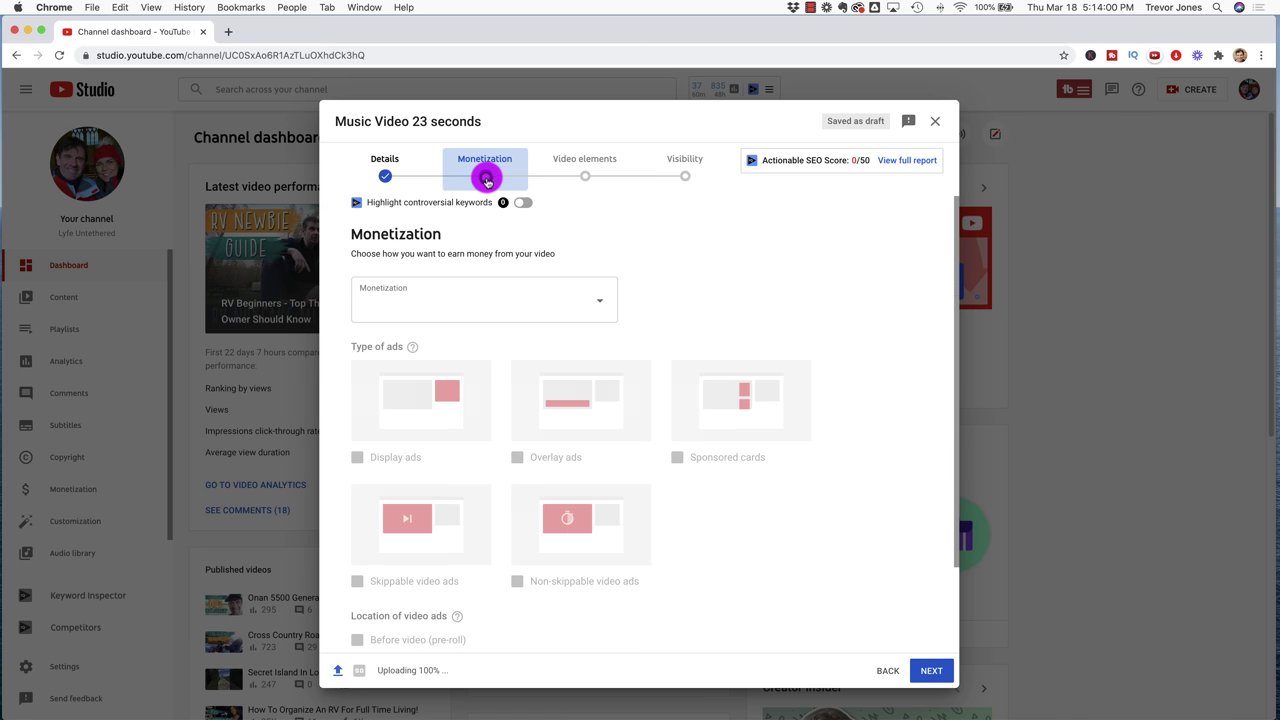
click(600, 306)
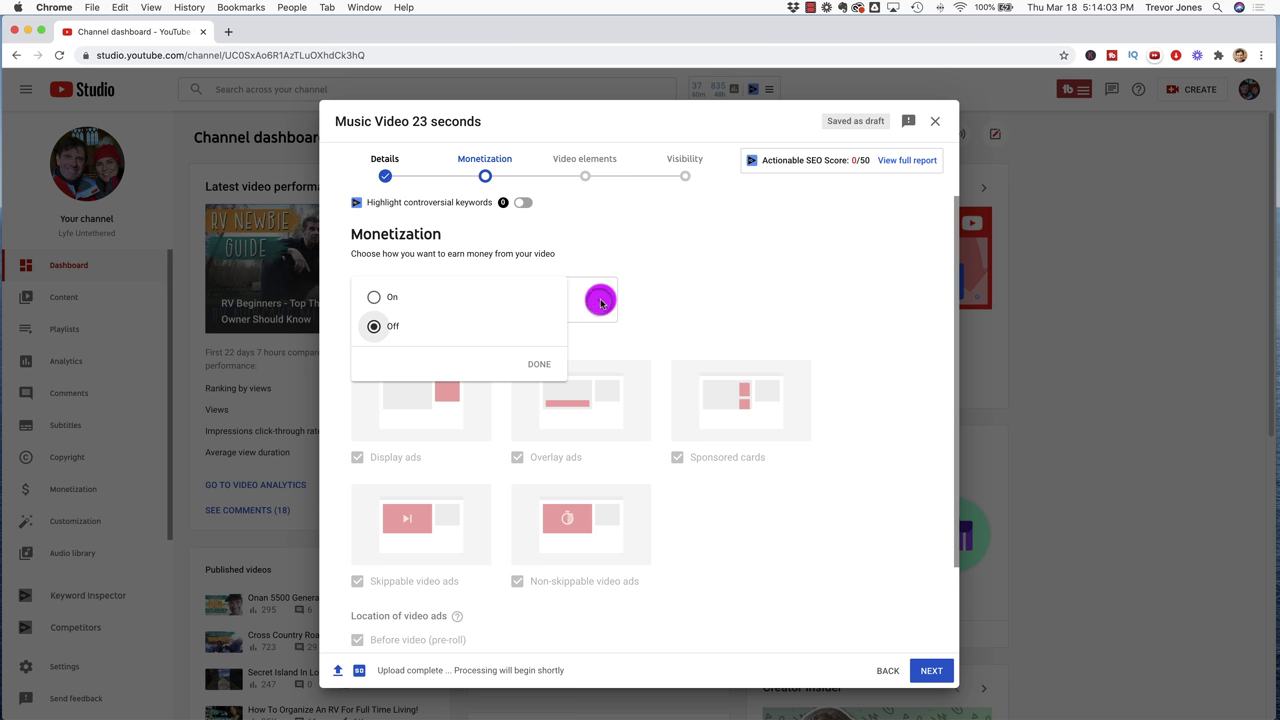
click(539, 365)
click(586, 177)
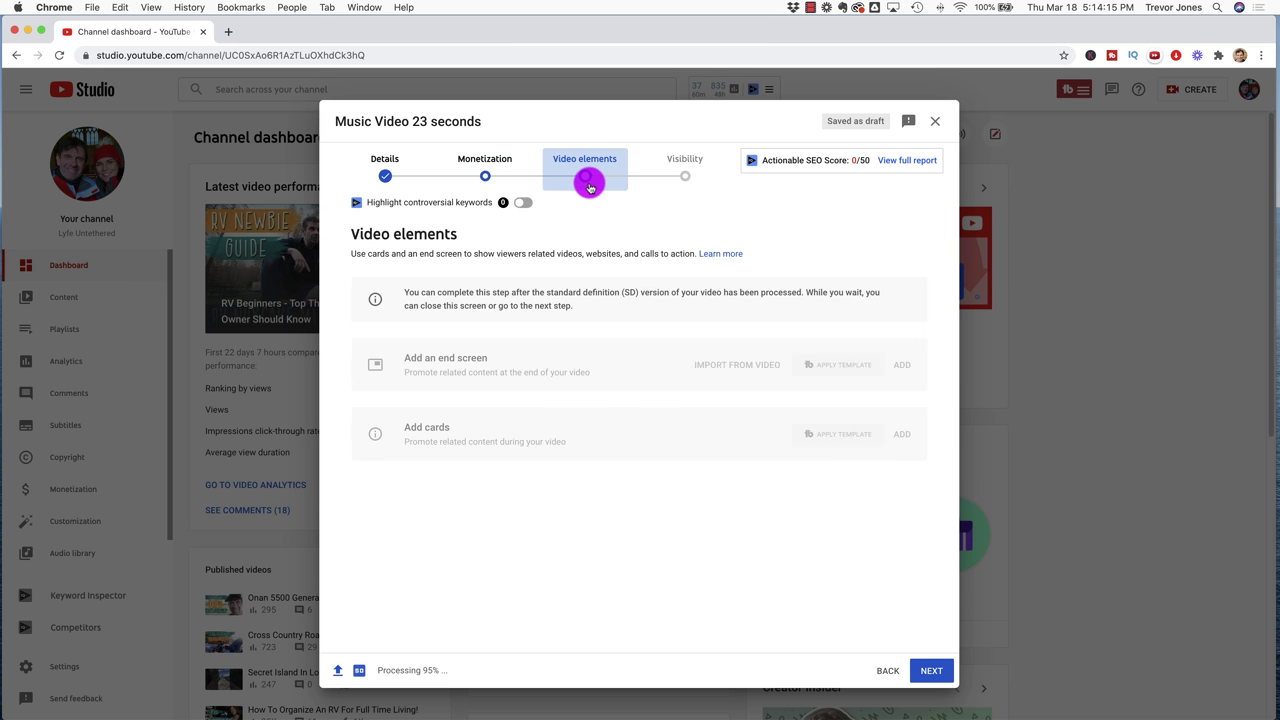
click(681, 177)
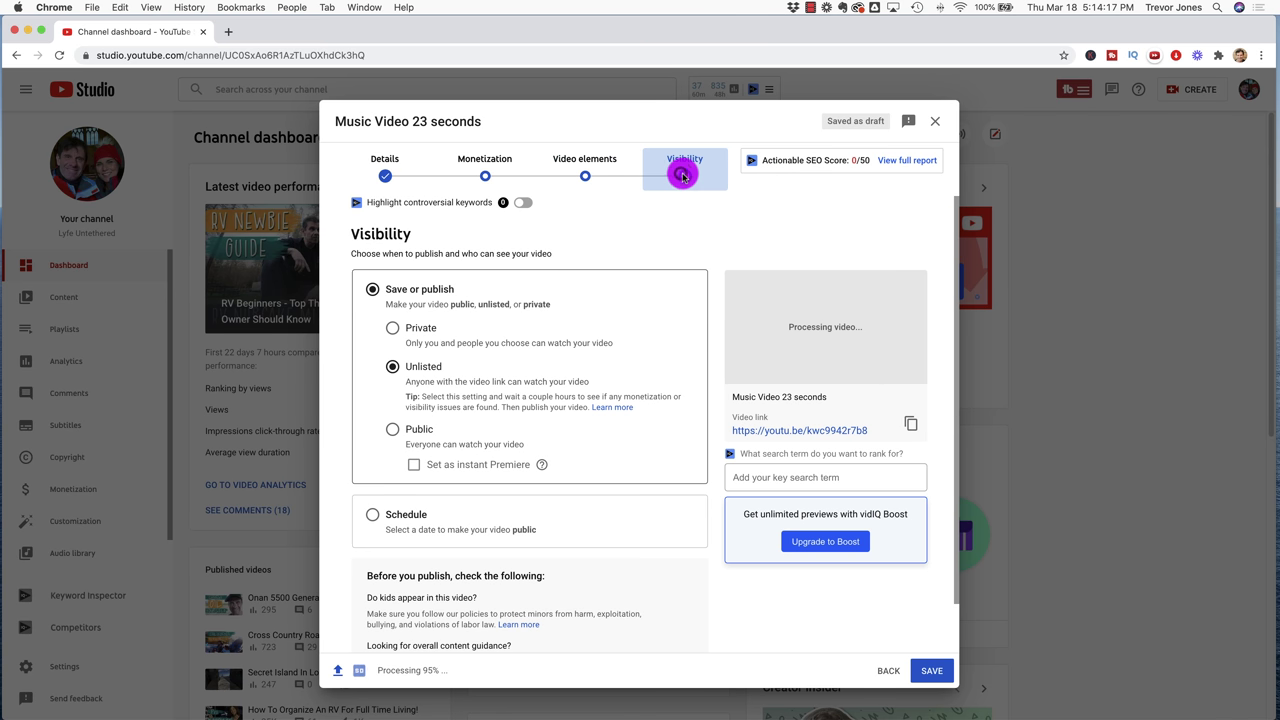
click(393, 330)
click(936, 680)
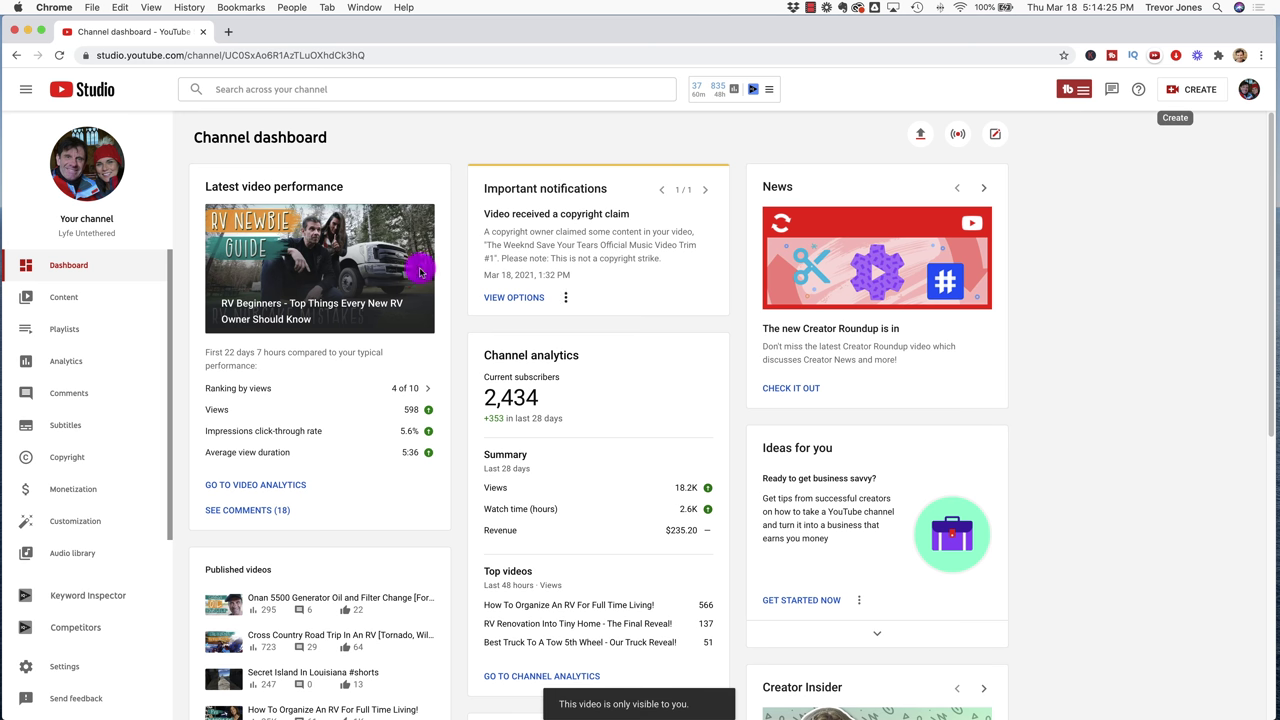
Step: Check the new video's Ineligible and Copyright claim statuses in Content and open its copyright summary
click(60, 298)
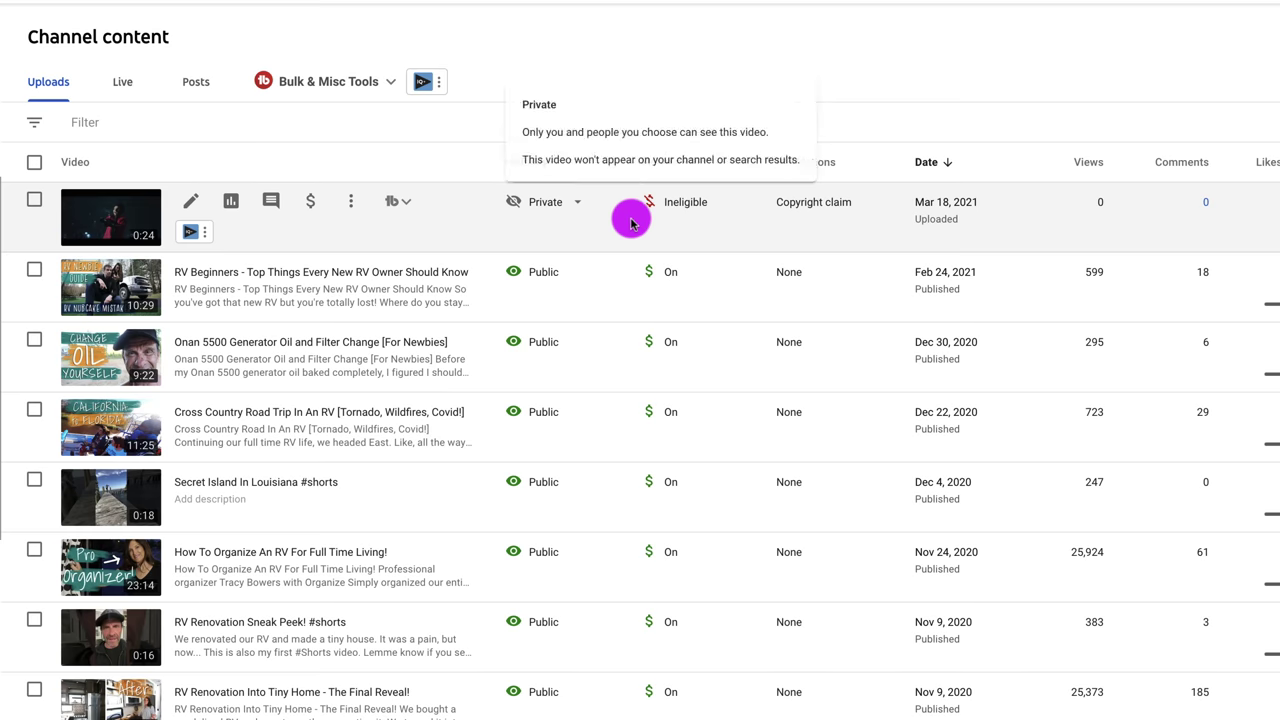
mouse_move(714, 207)
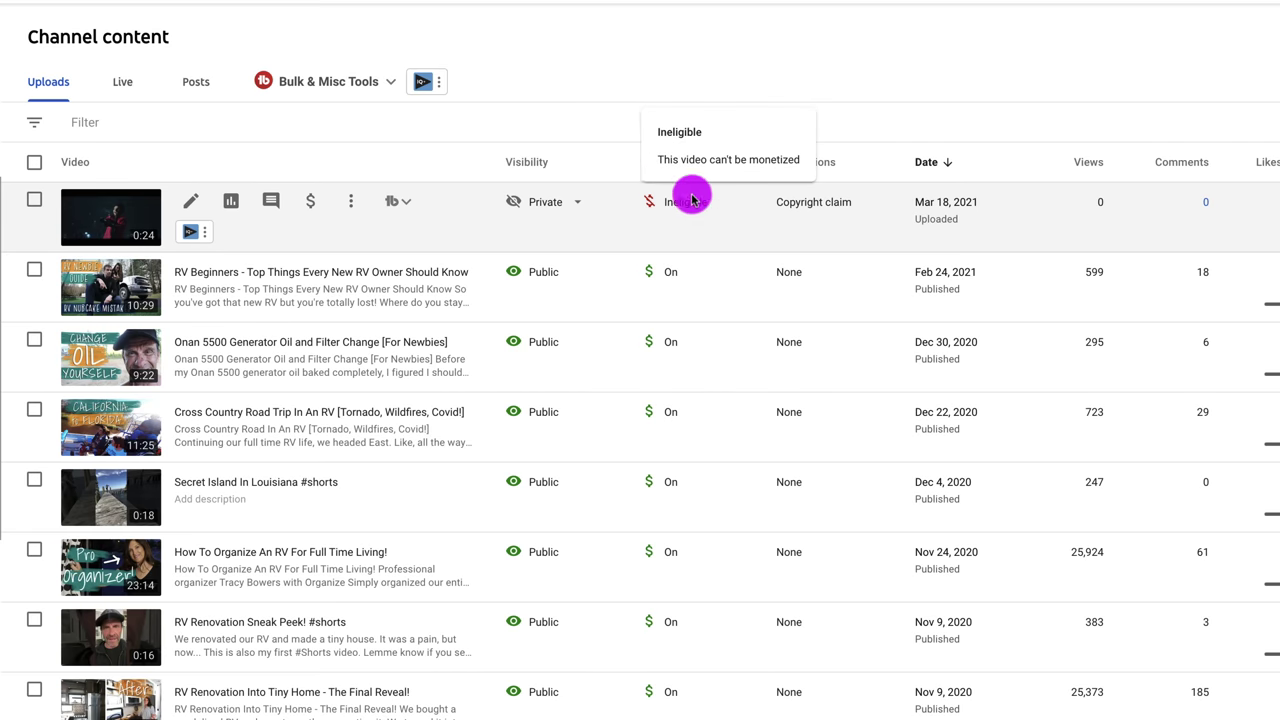
mouse_move(818, 207)
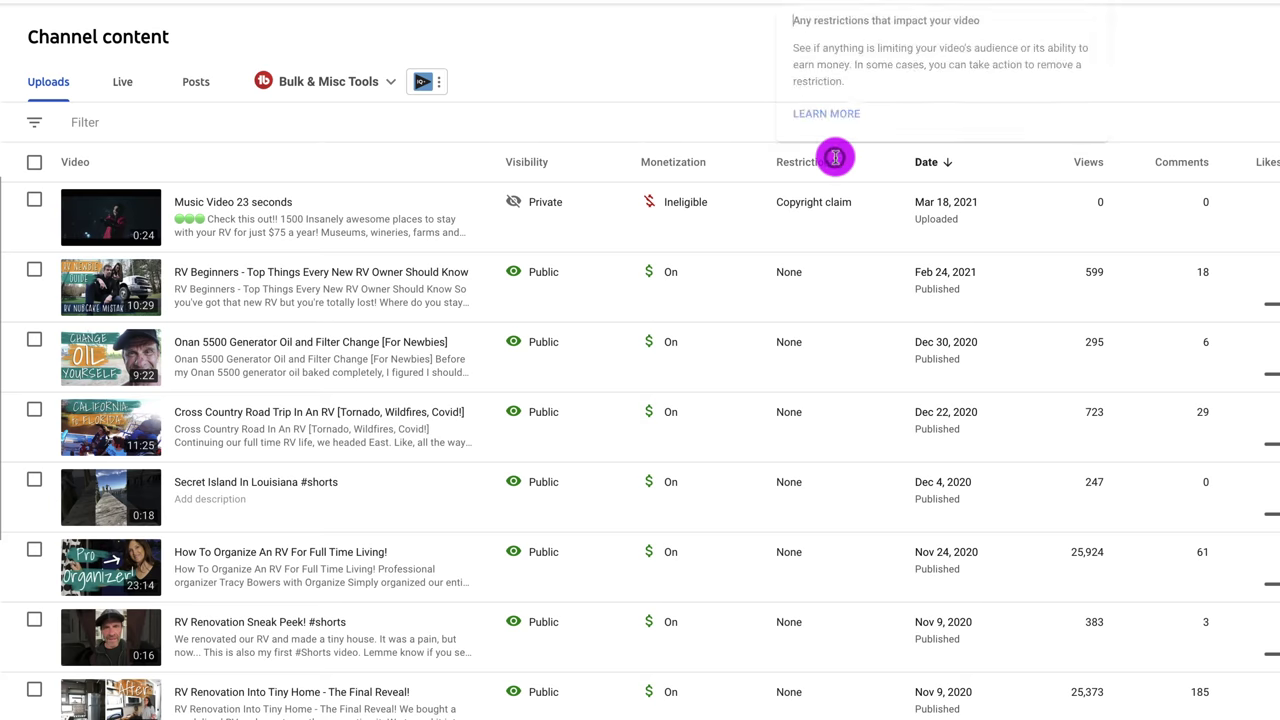
click(835, 157)
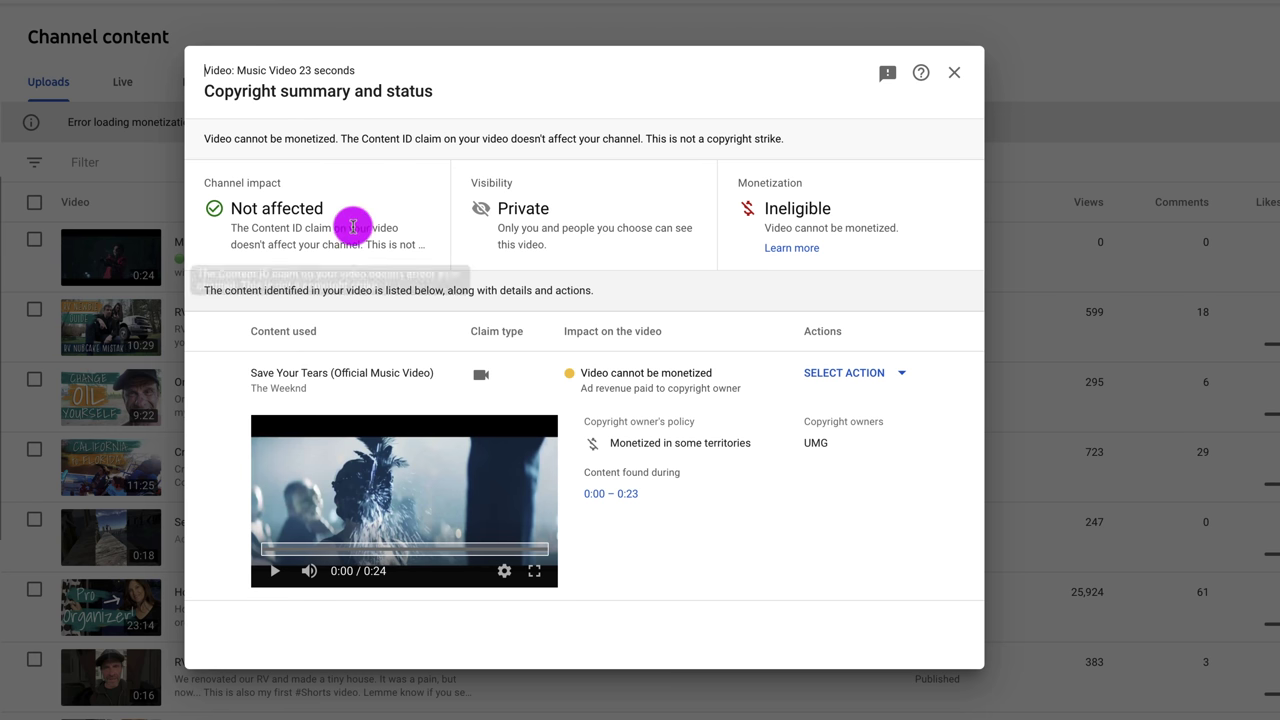
click(883, 370)
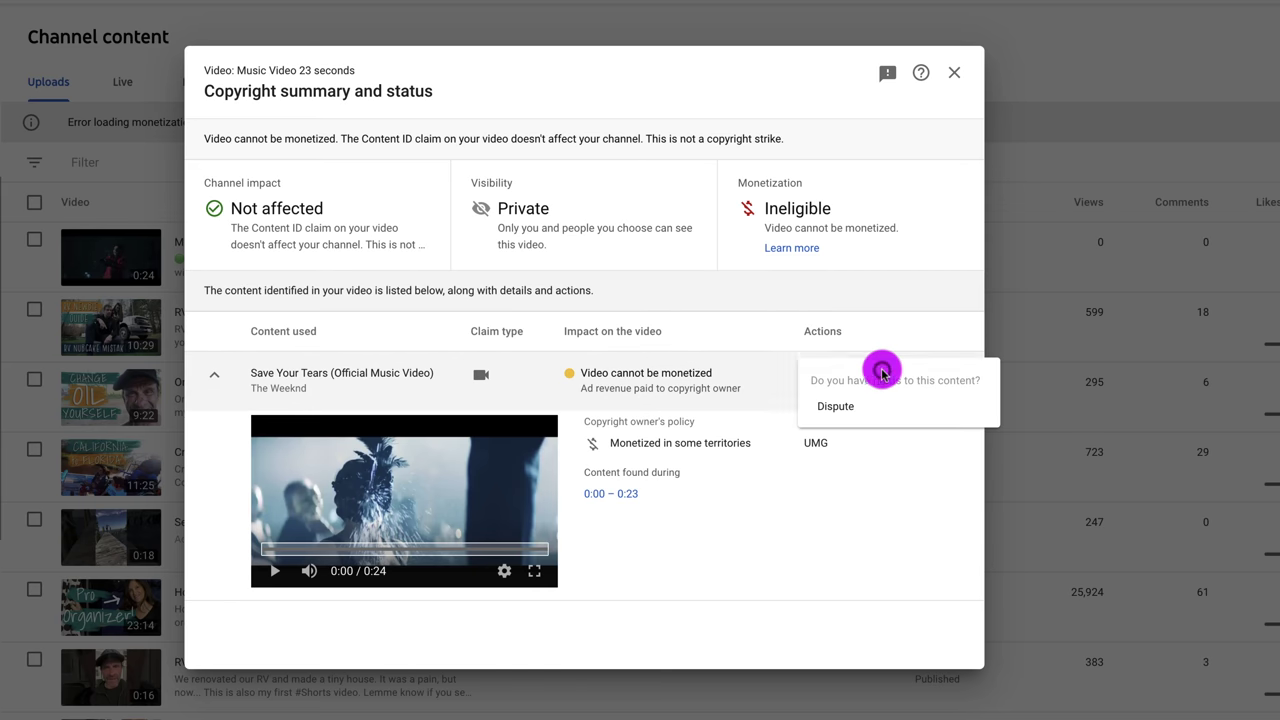
click(900, 120)
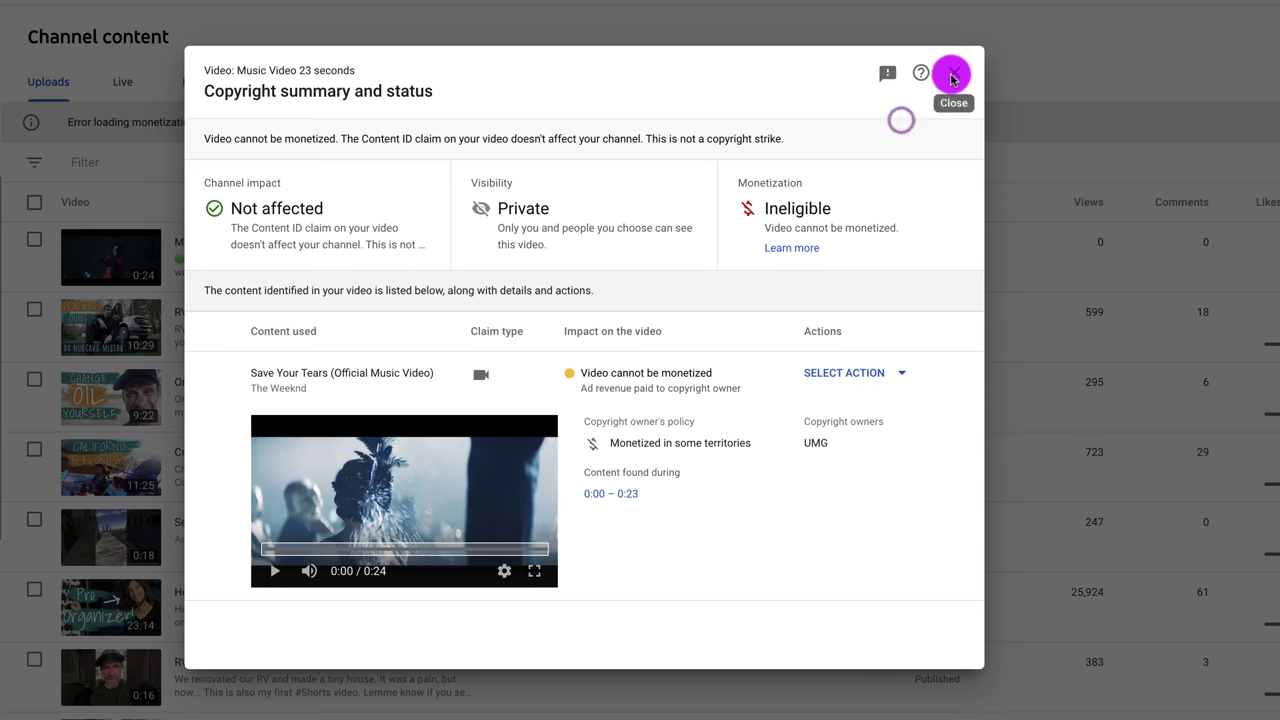
click(951, 74)
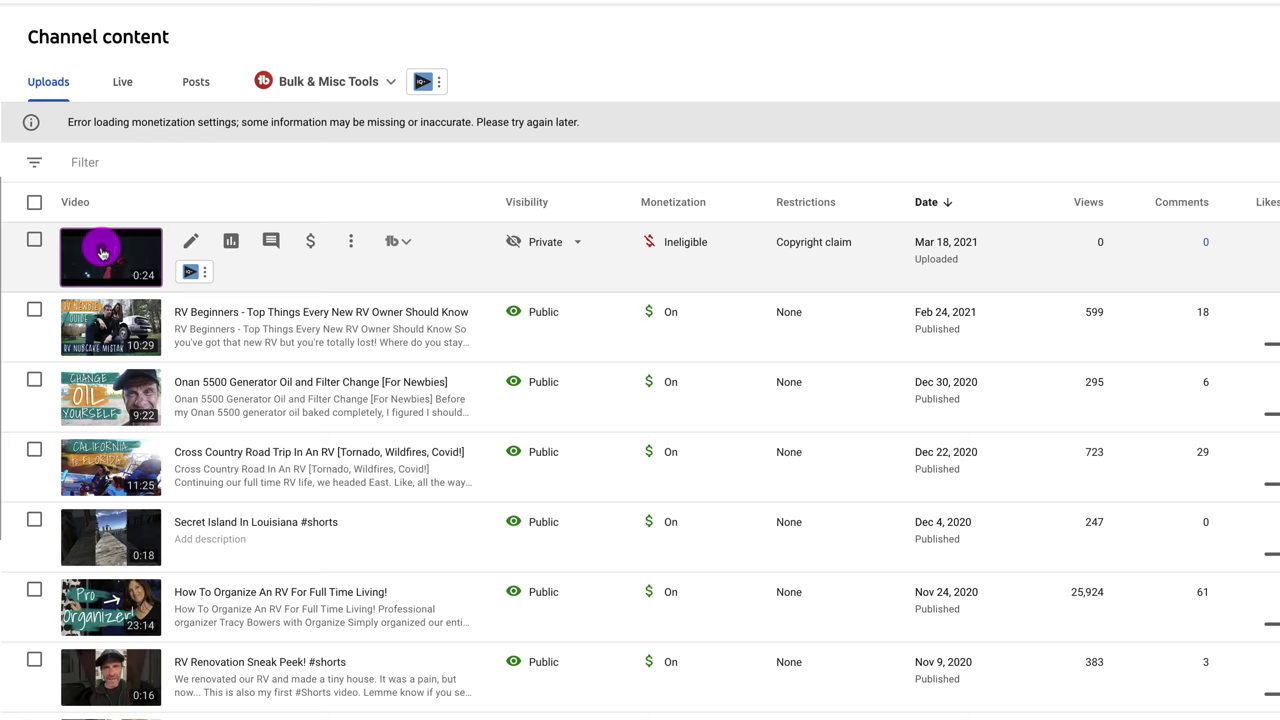
Step: Change Music Video 23 seconds' visibility from Private to Unlisted and save
click(101, 249)
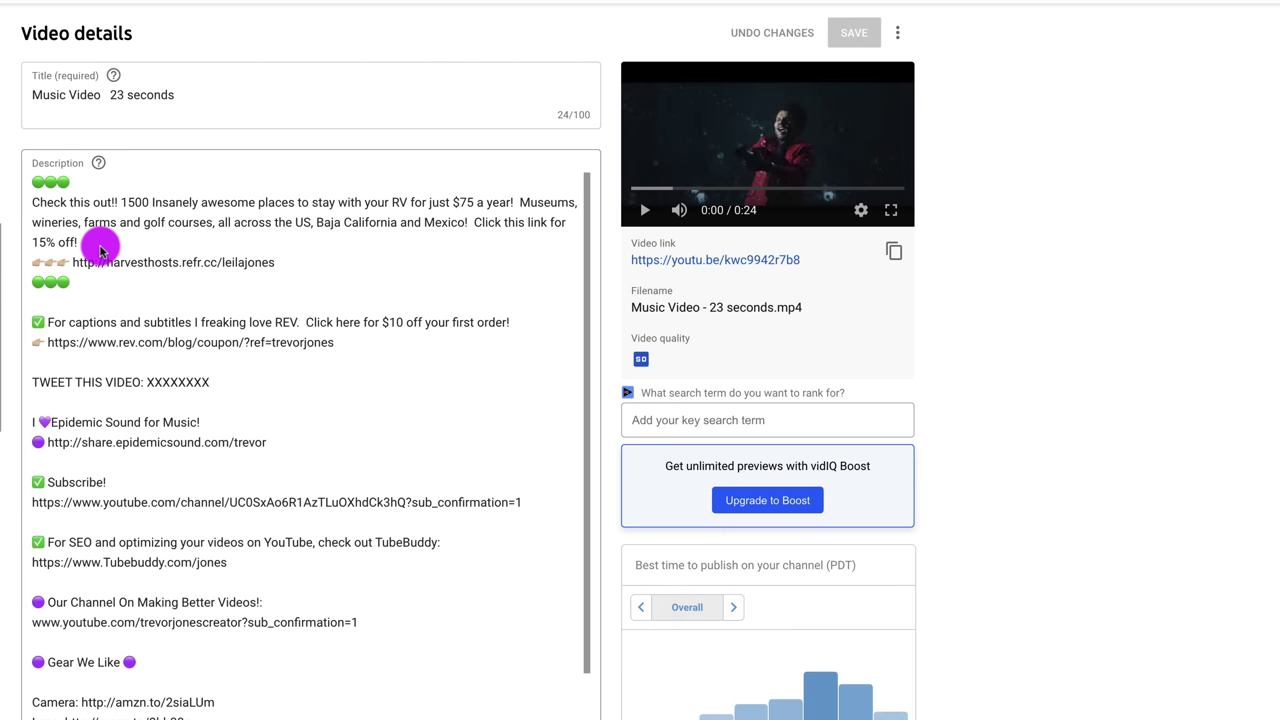
scroll(1098, 352, down, 3)
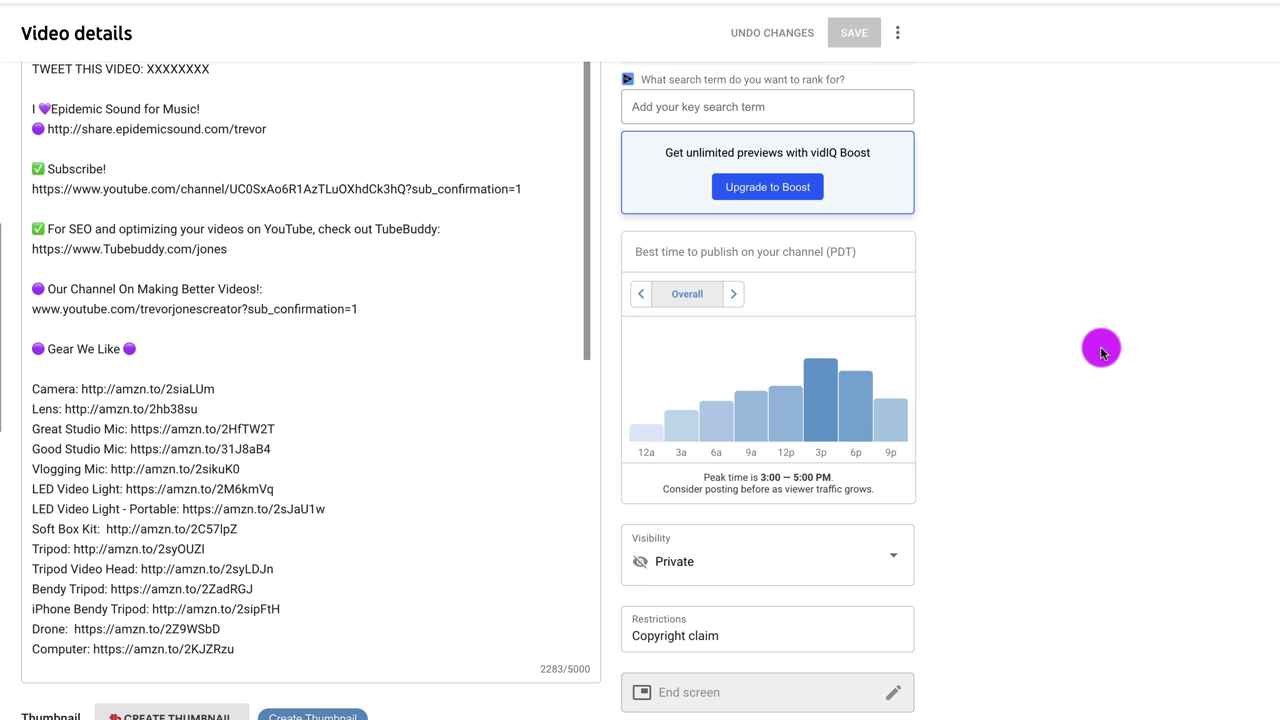
click(849, 555)
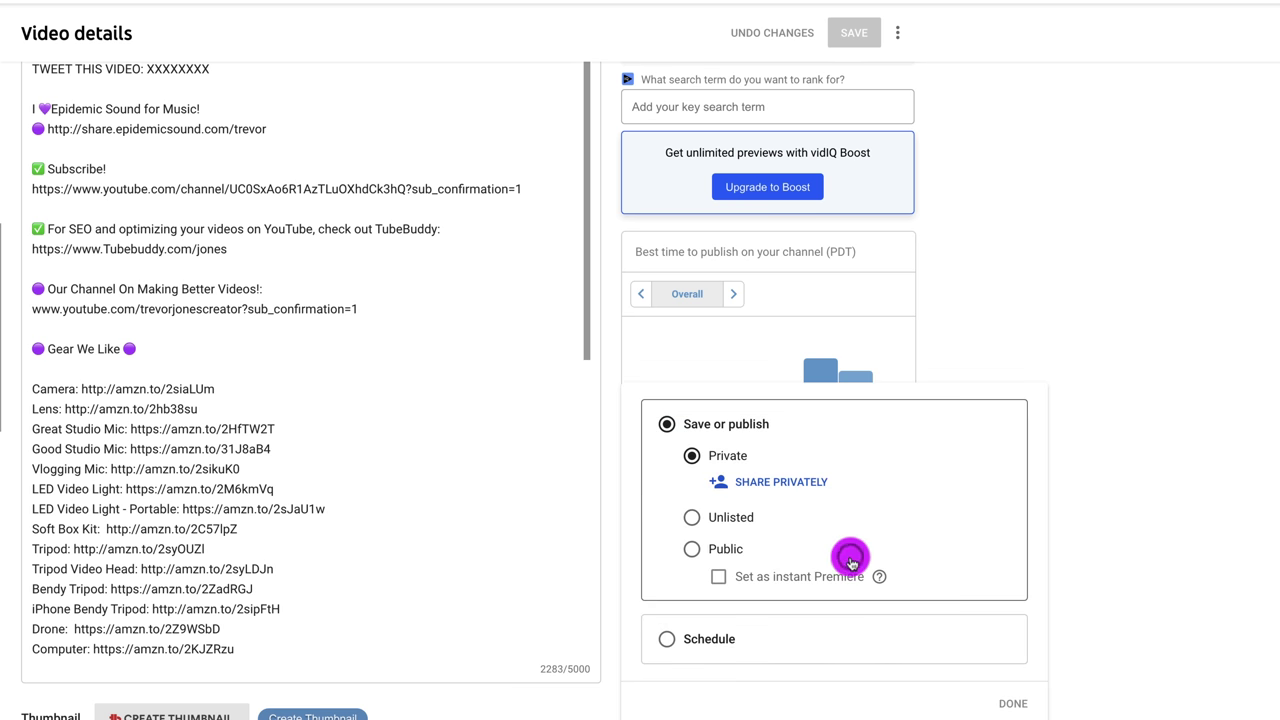
click(693, 519)
click(1178, 362)
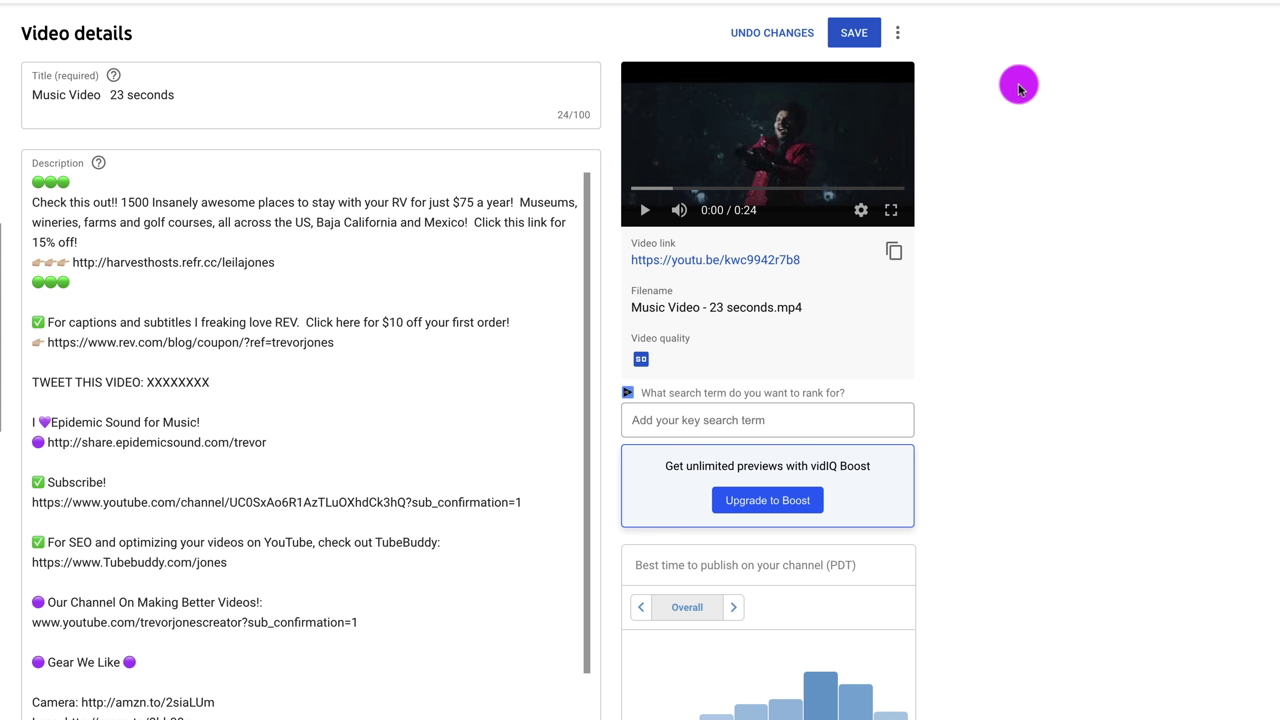
click(855, 33)
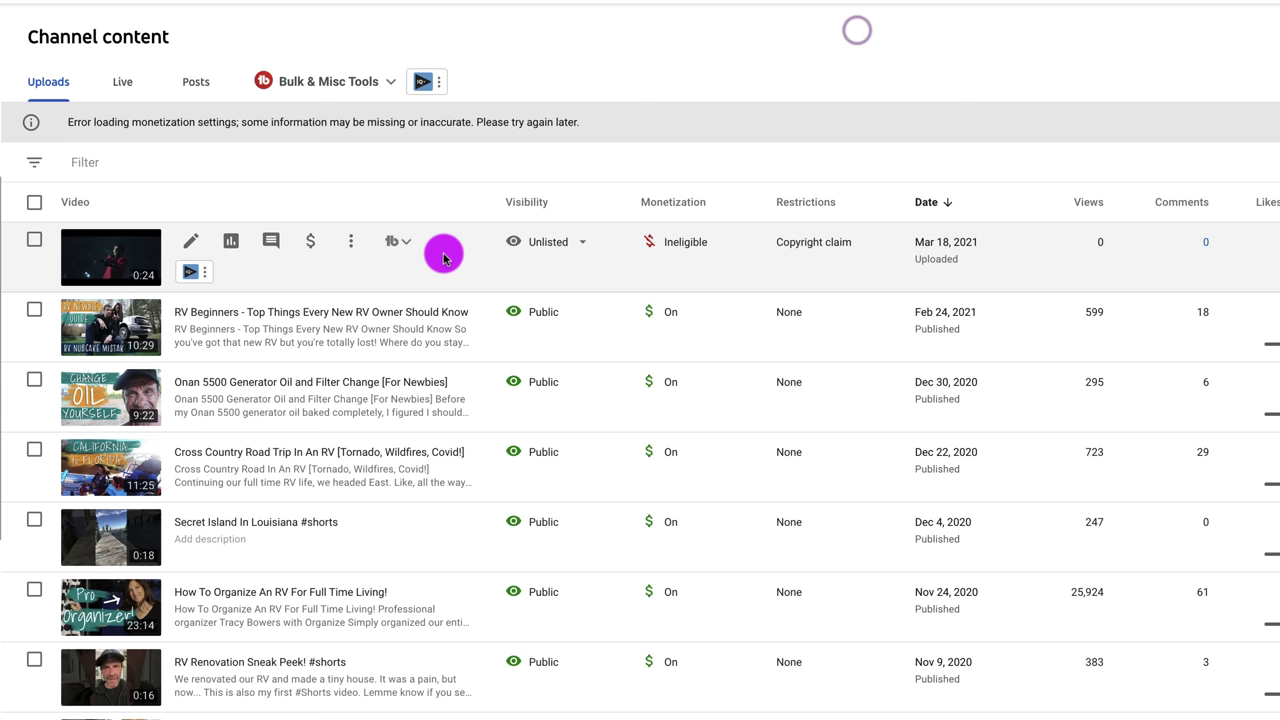
Step: Reopen the copyright summary for Music Video 23 seconds' Save Your Tears claim
mouse_move(566, 251)
mouse_move(834, 257)
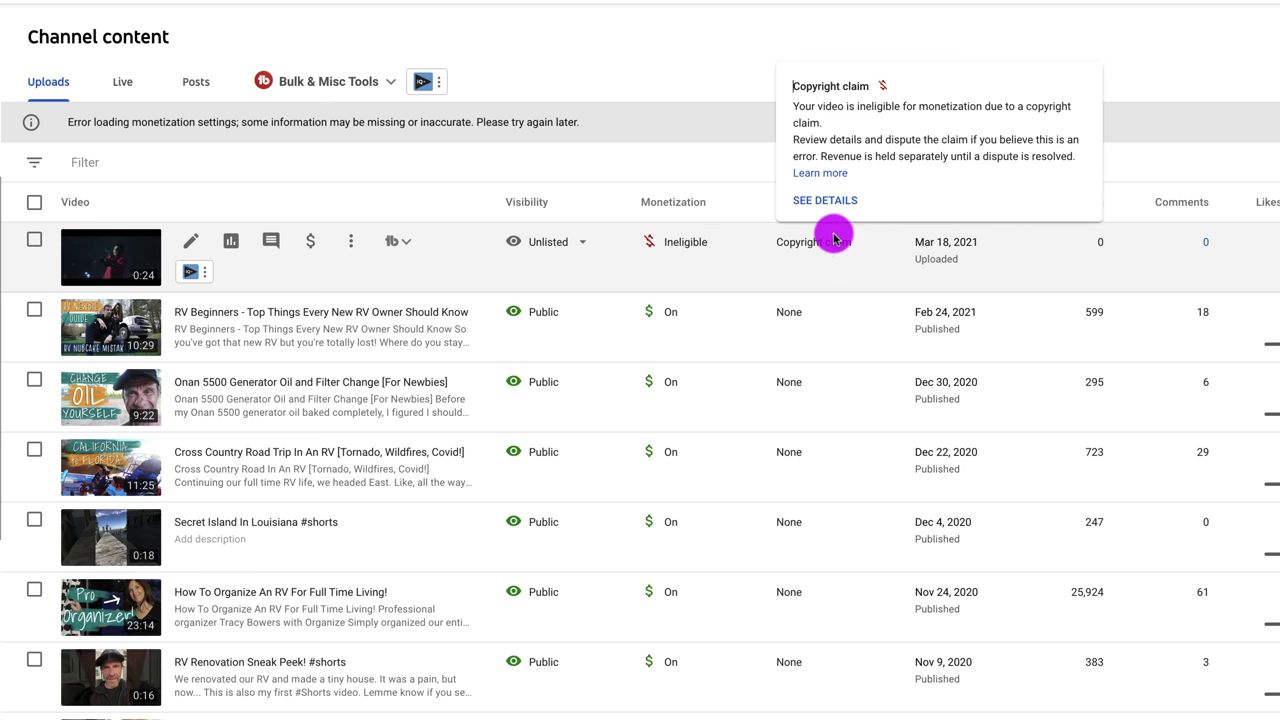
click(826, 199)
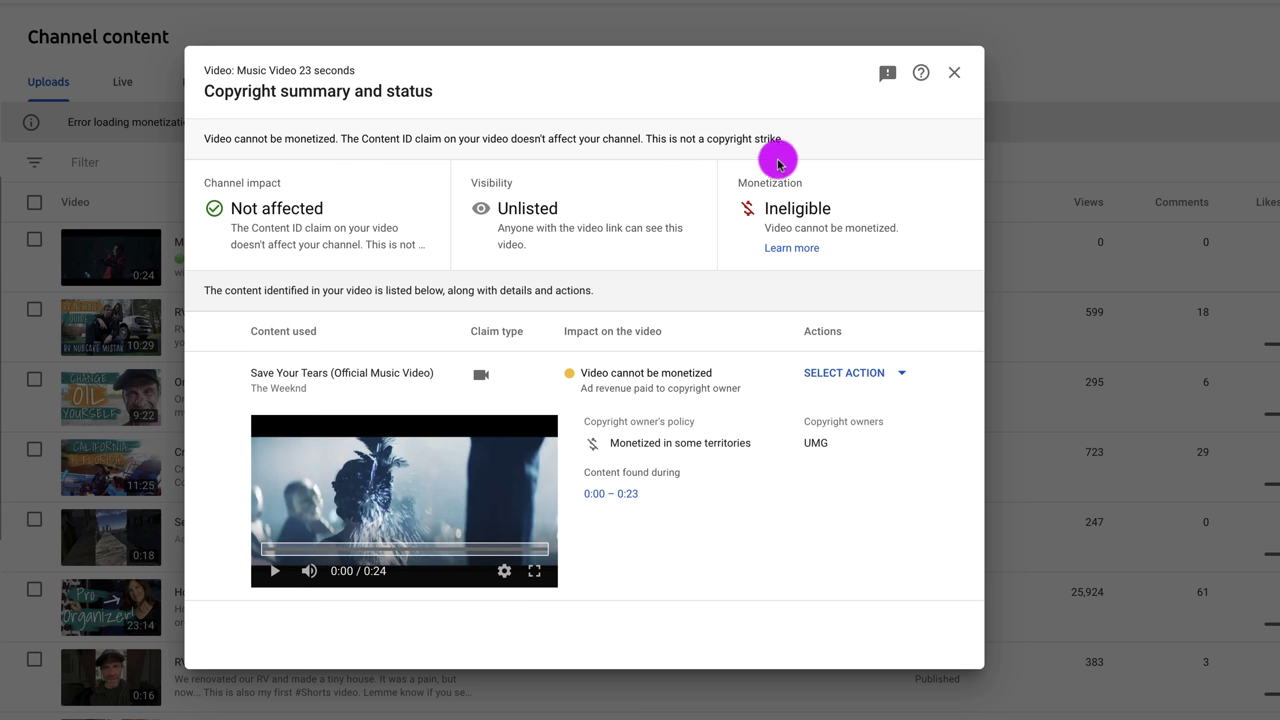
Step: Close the copyright summary and start a new video upload on the main channel
click(954, 72)
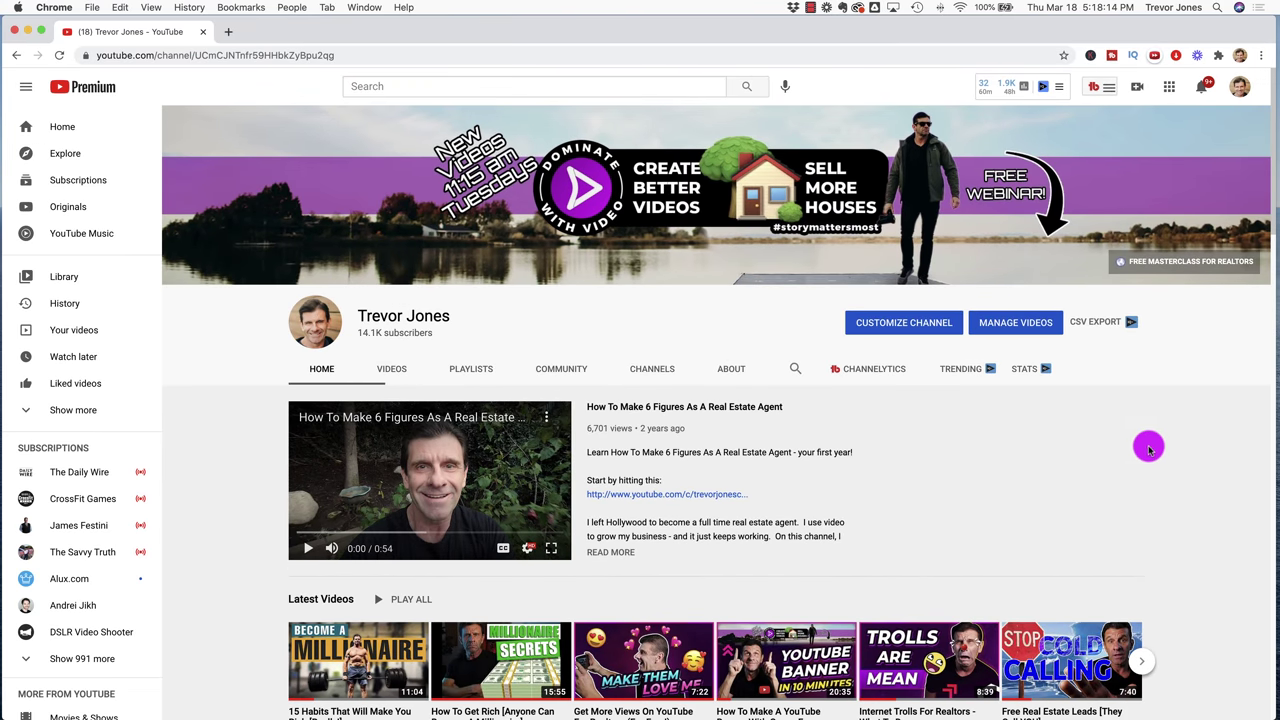
click(1136, 86)
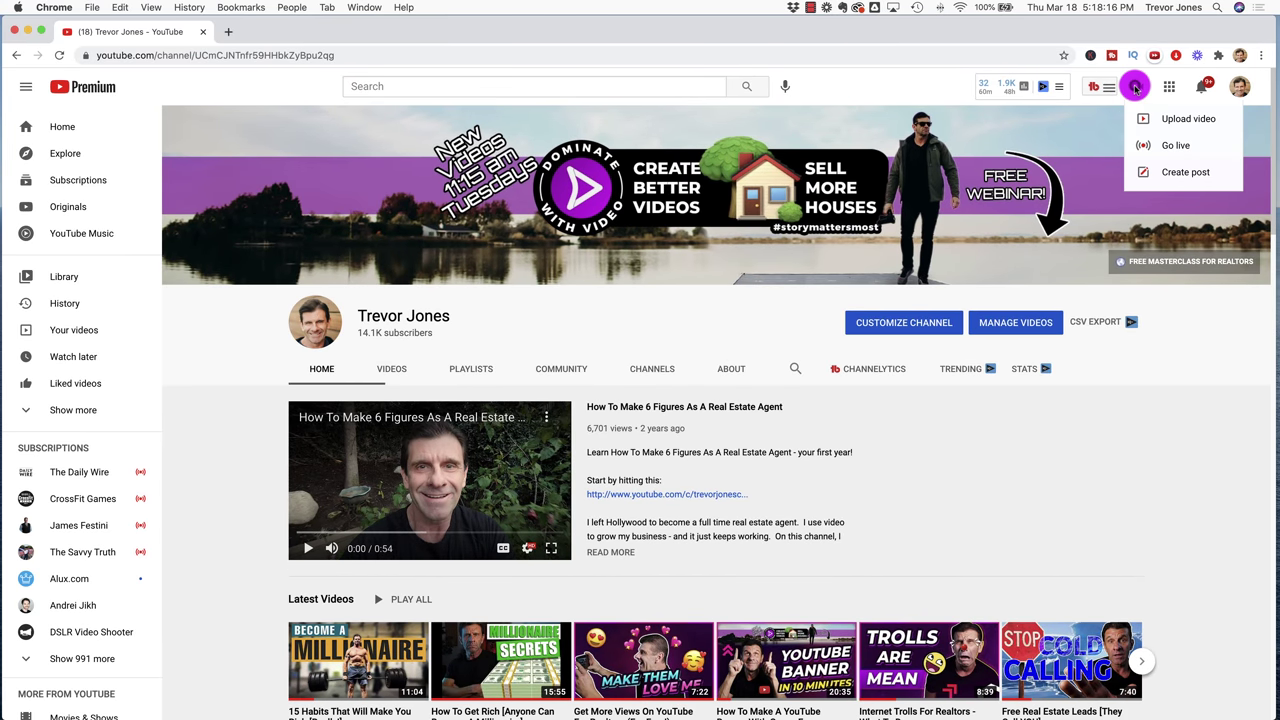
click(1172, 122)
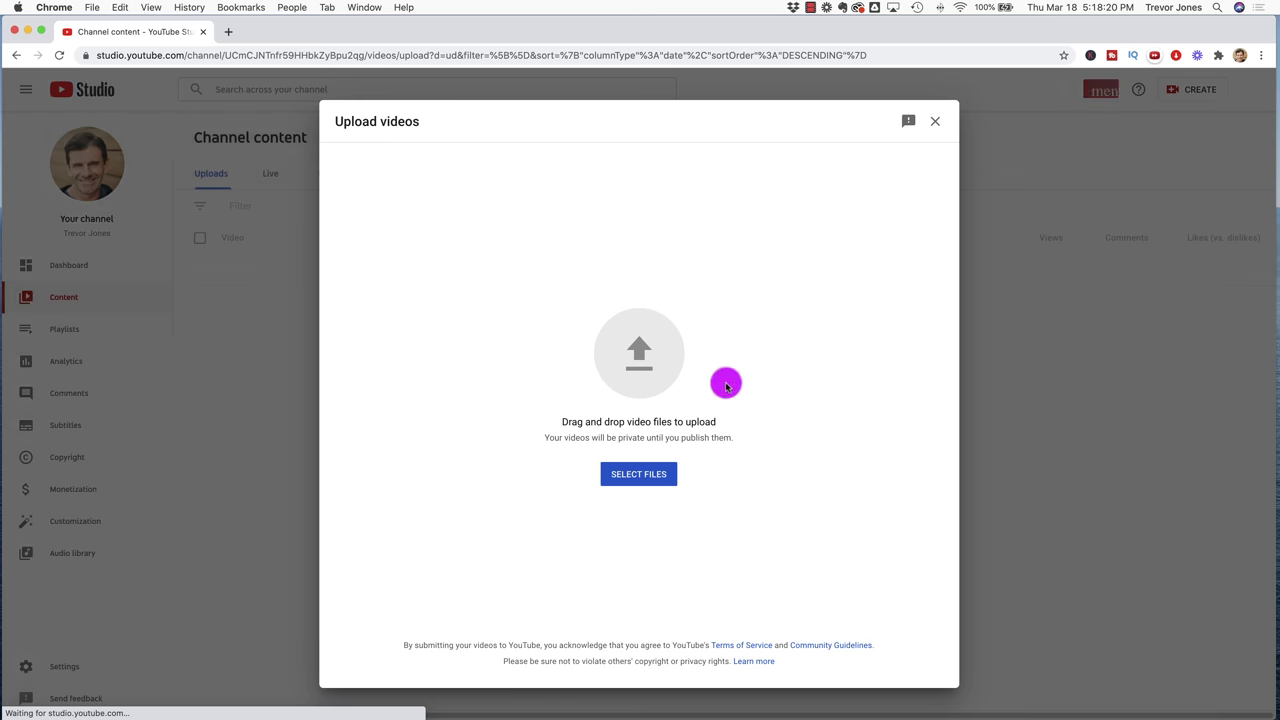
Step: Select and upload the 23-second music video file
click(628, 482)
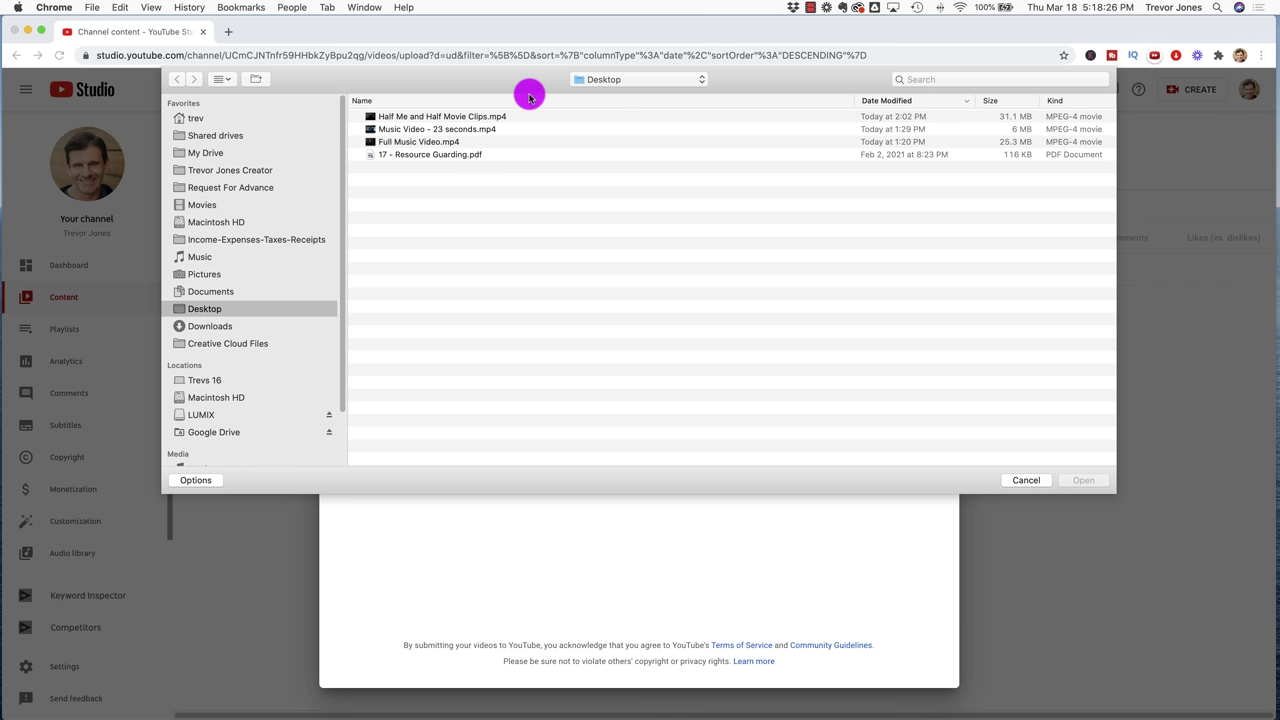
click(425, 130)
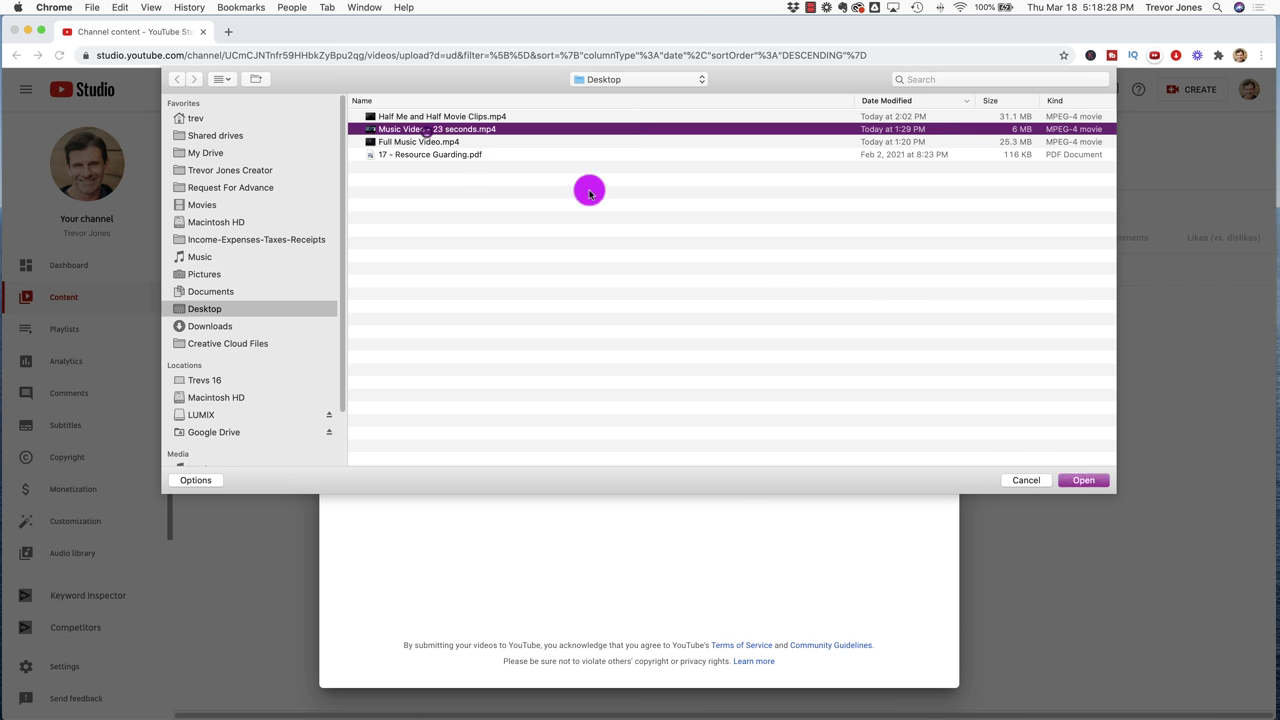
click(1066, 480)
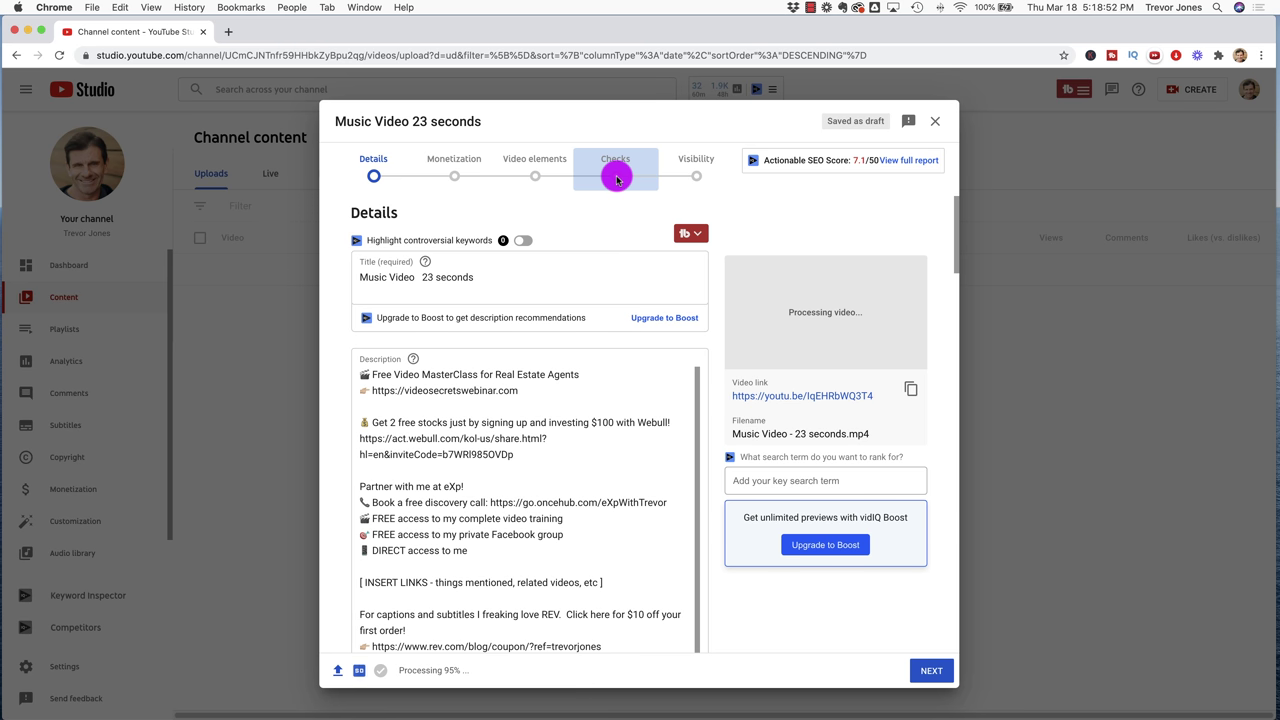
Step: Try turning monetization On for Music Video 23 seconds
click(617, 179)
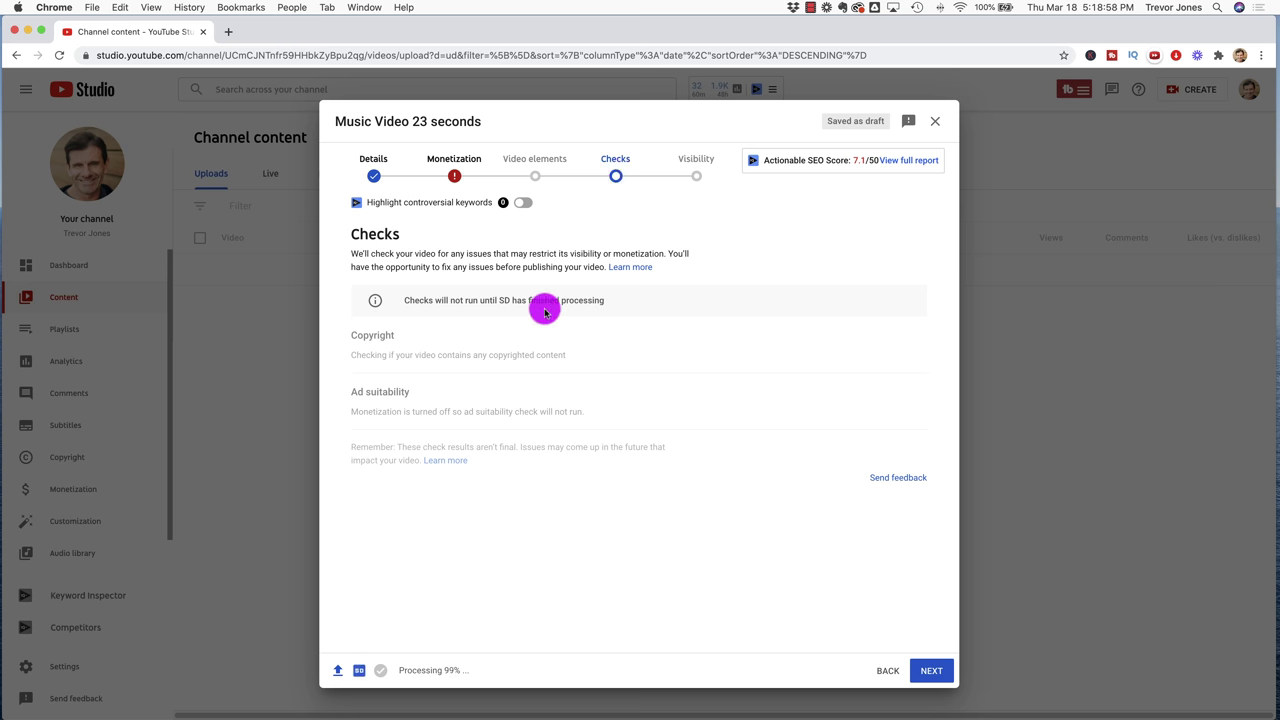
click(453, 175)
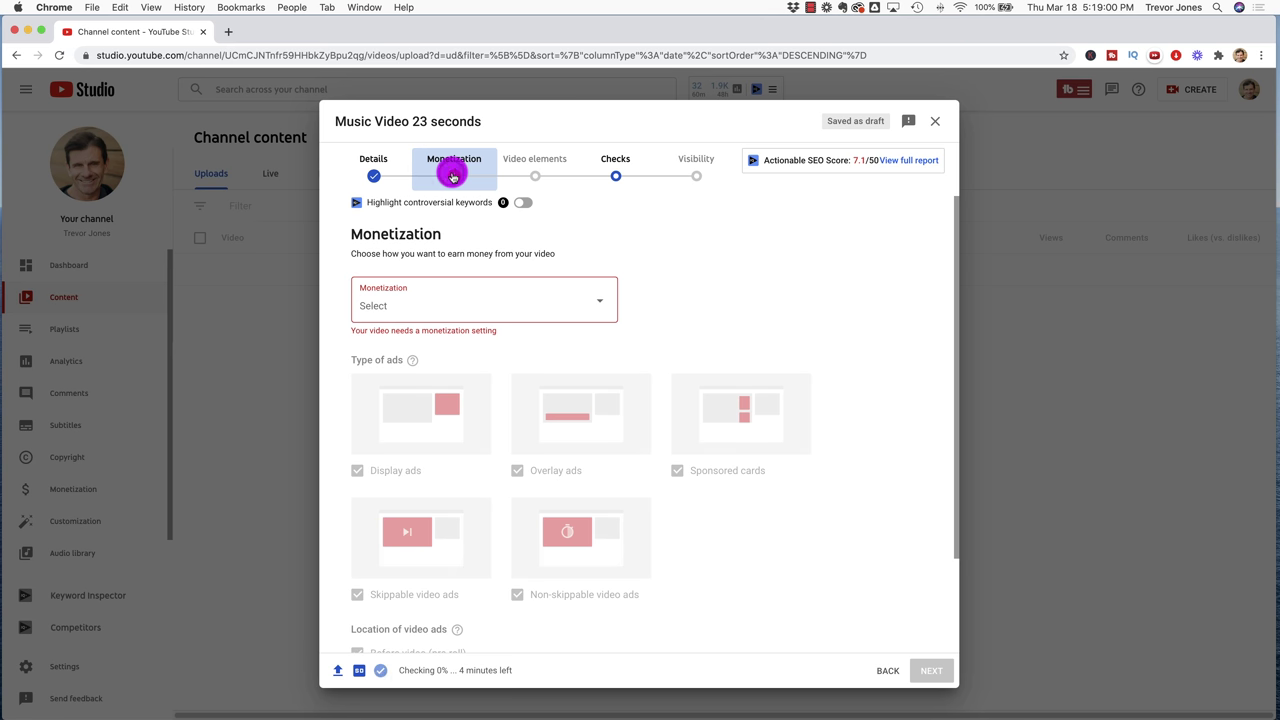
click(600, 301)
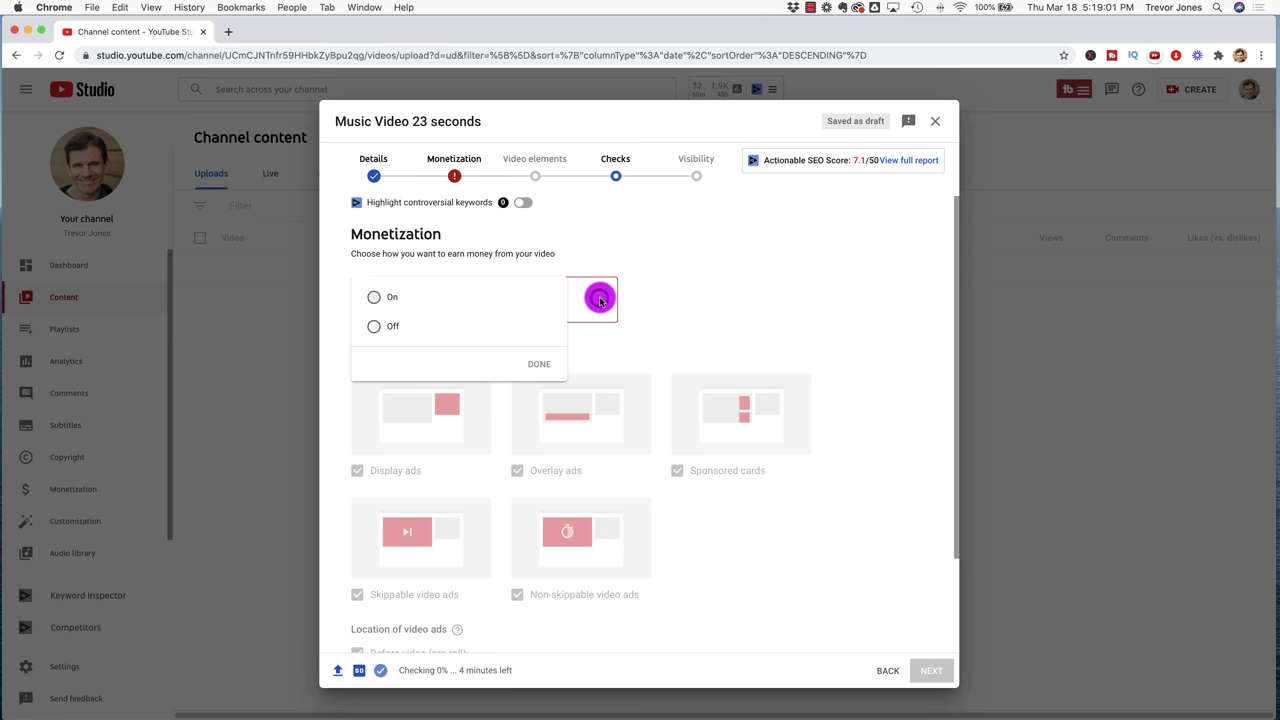
click(373, 297)
click(540, 365)
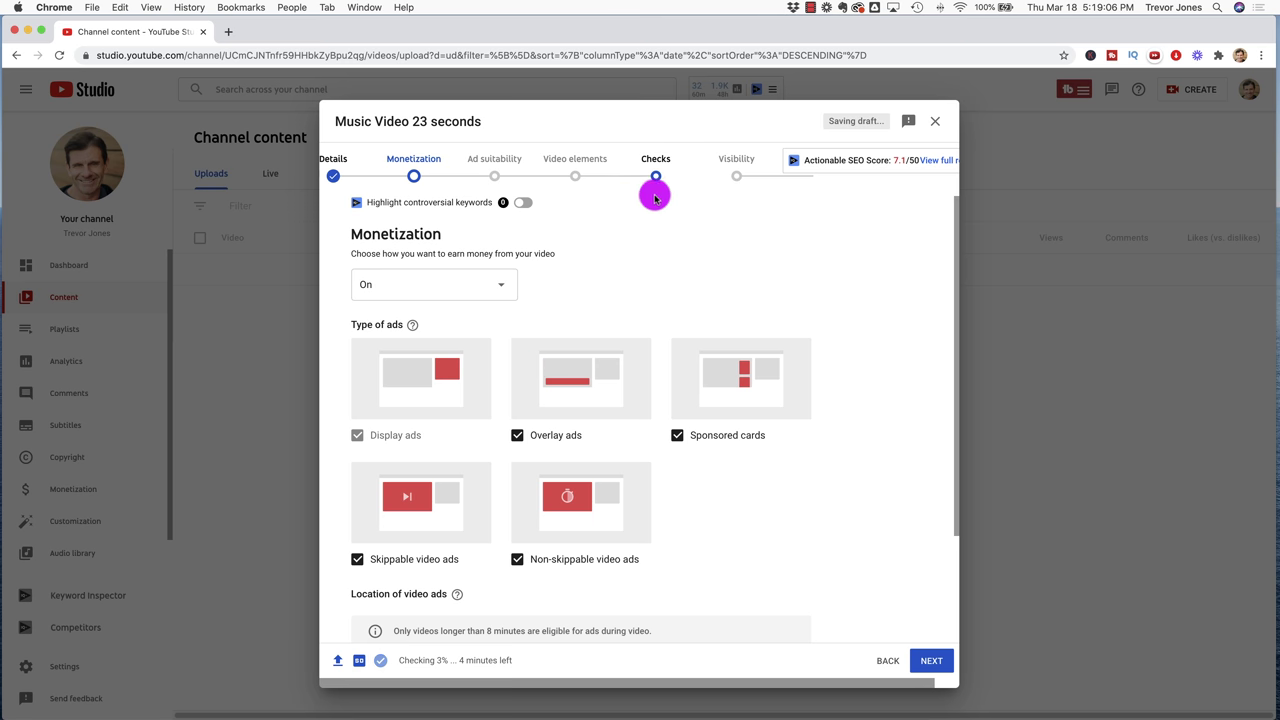
Step: Review the checks' copyright claim and the monetization status that stays Ineligible
click(657, 174)
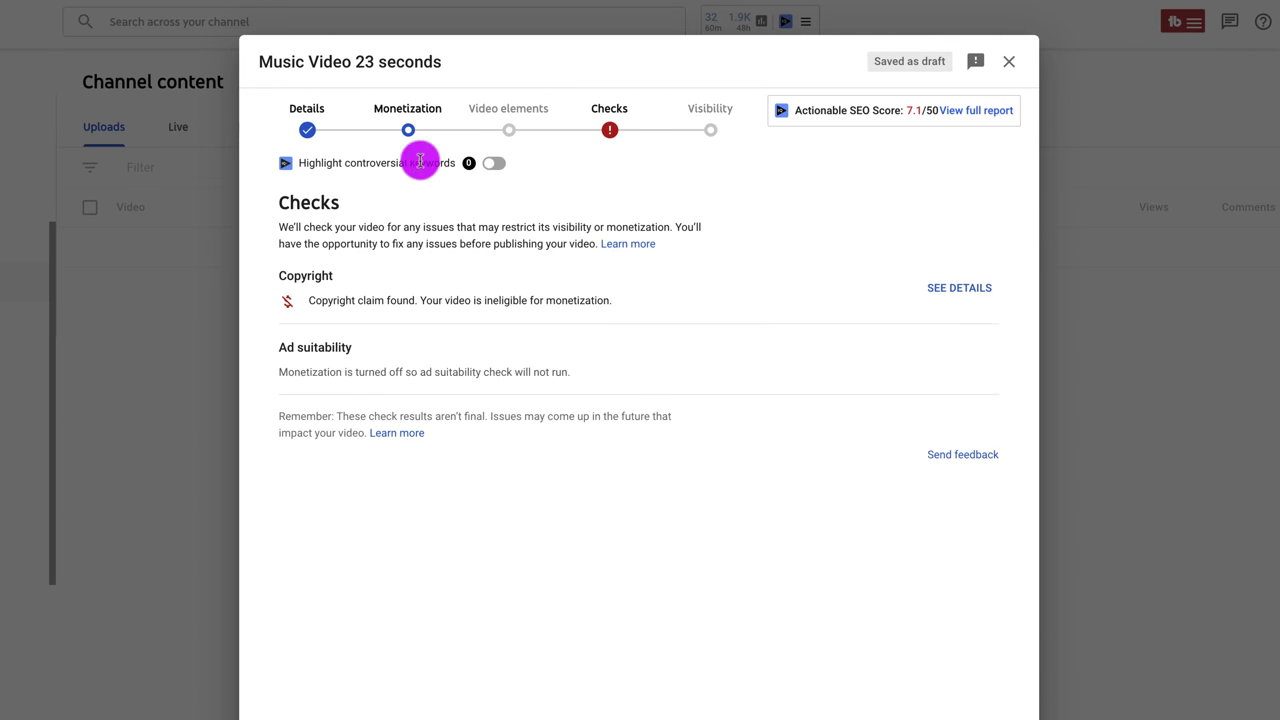
click(408, 126)
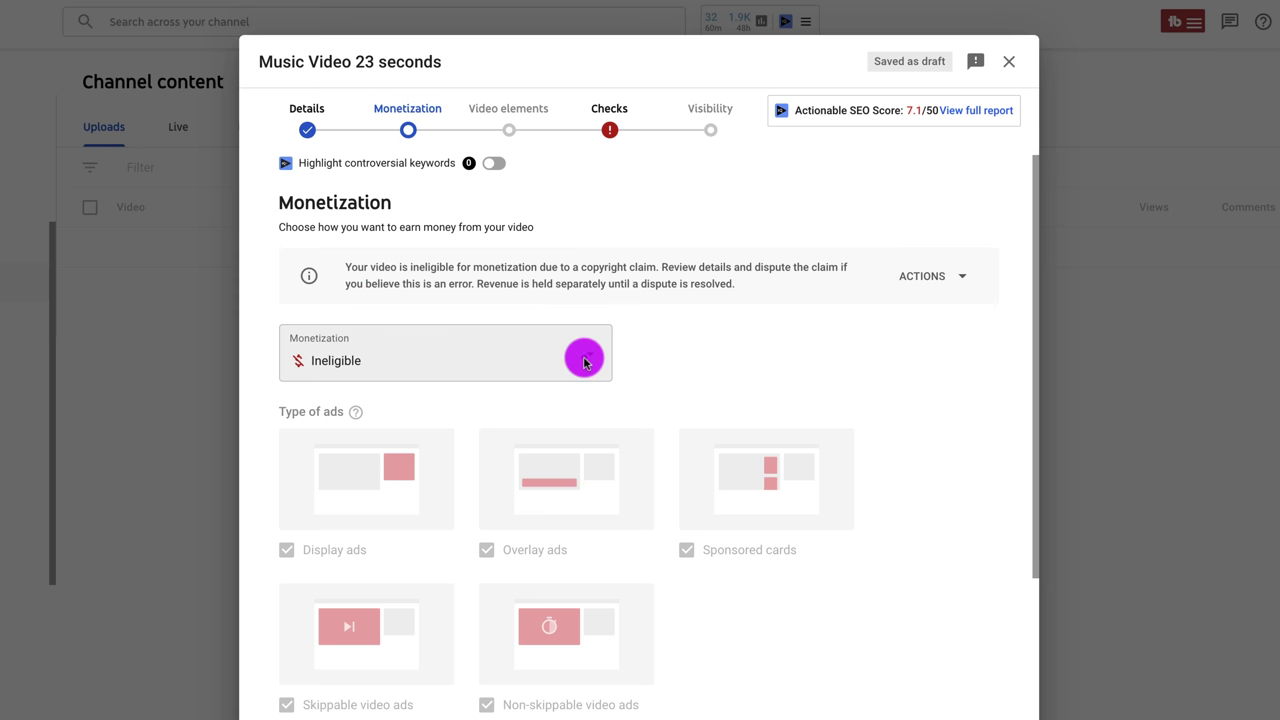
click(588, 354)
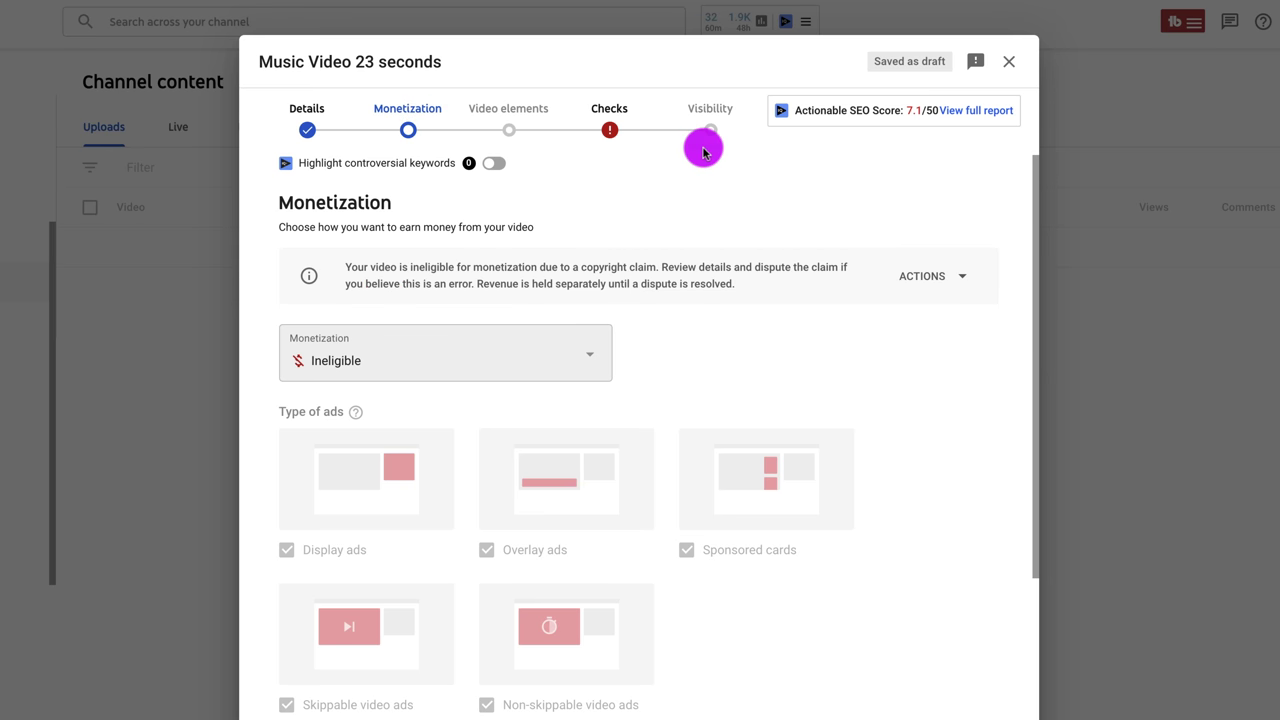
click(603, 132)
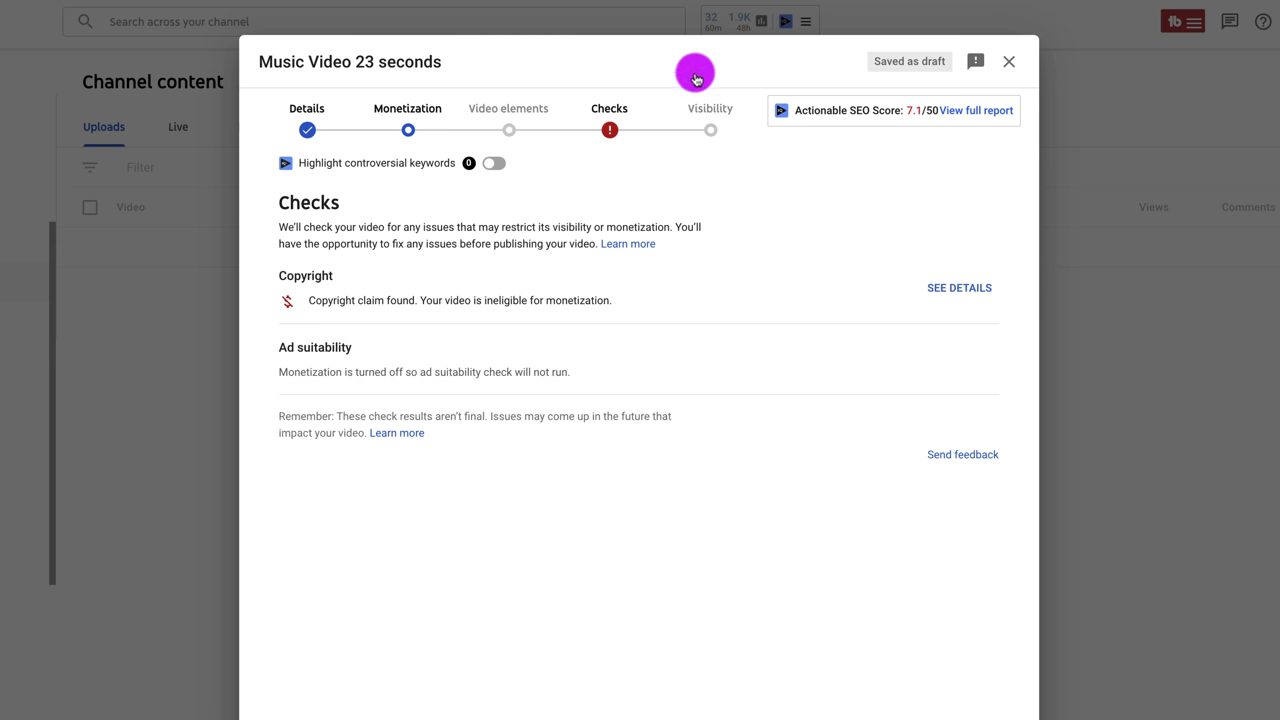
click(710, 125)
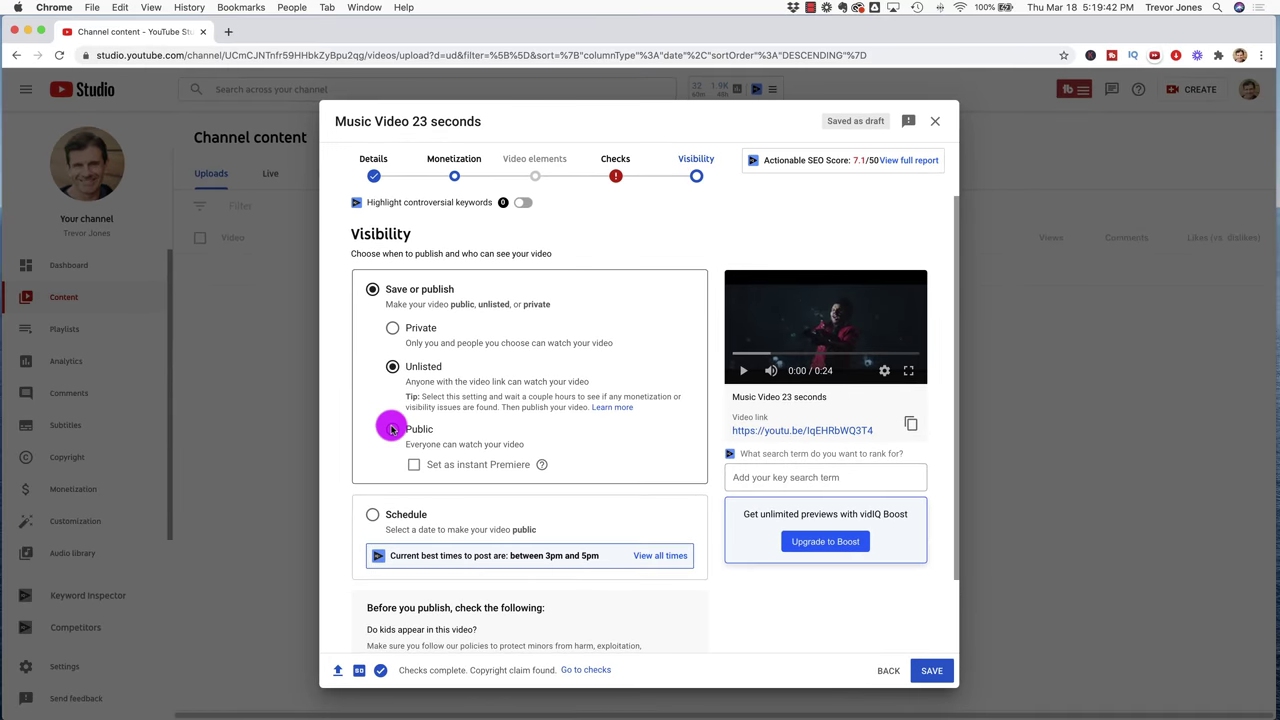
Step: Save Music Video 23 seconds as Private and review its copyright claim details
click(392, 328)
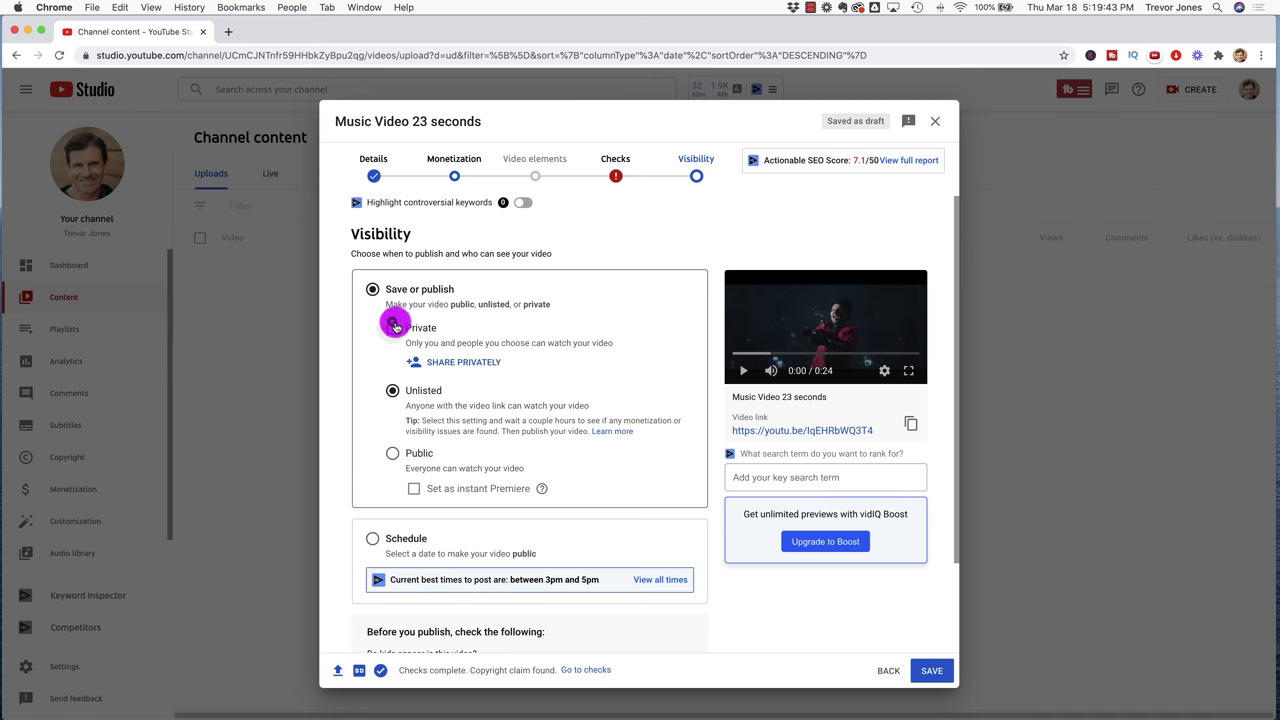
click(925, 670)
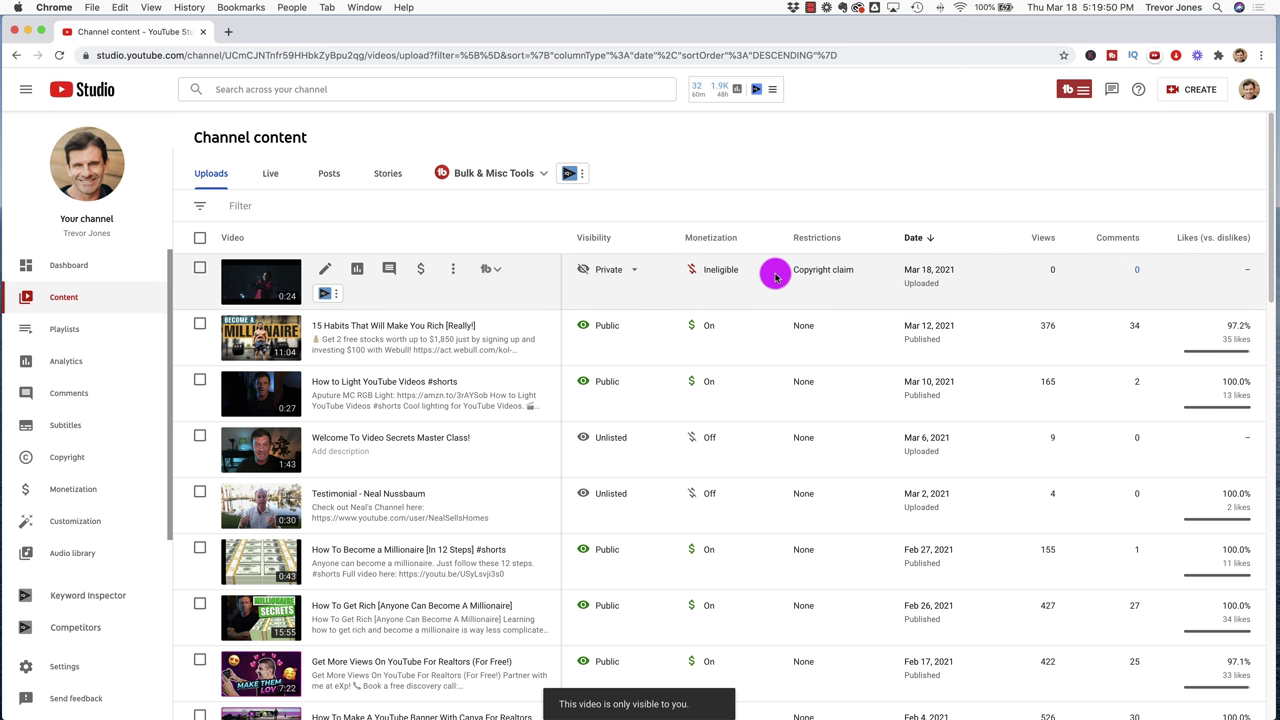
mouse_move(829, 267)
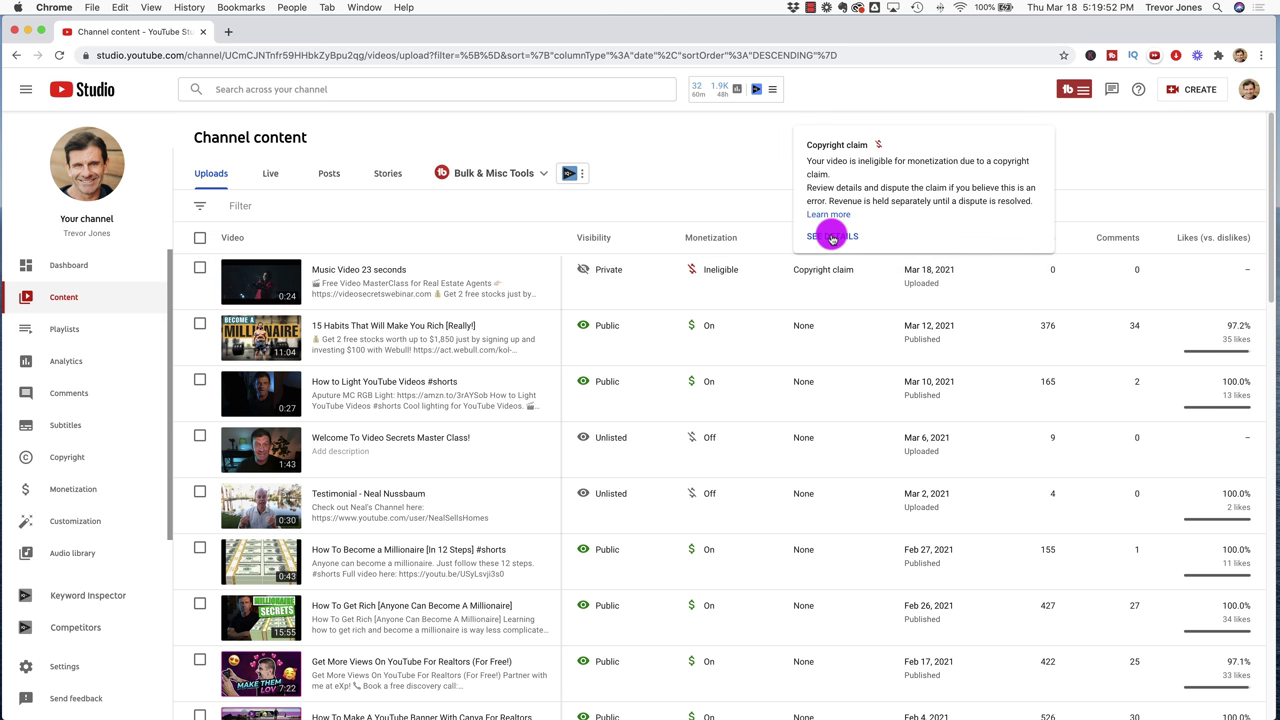
click(831, 237)
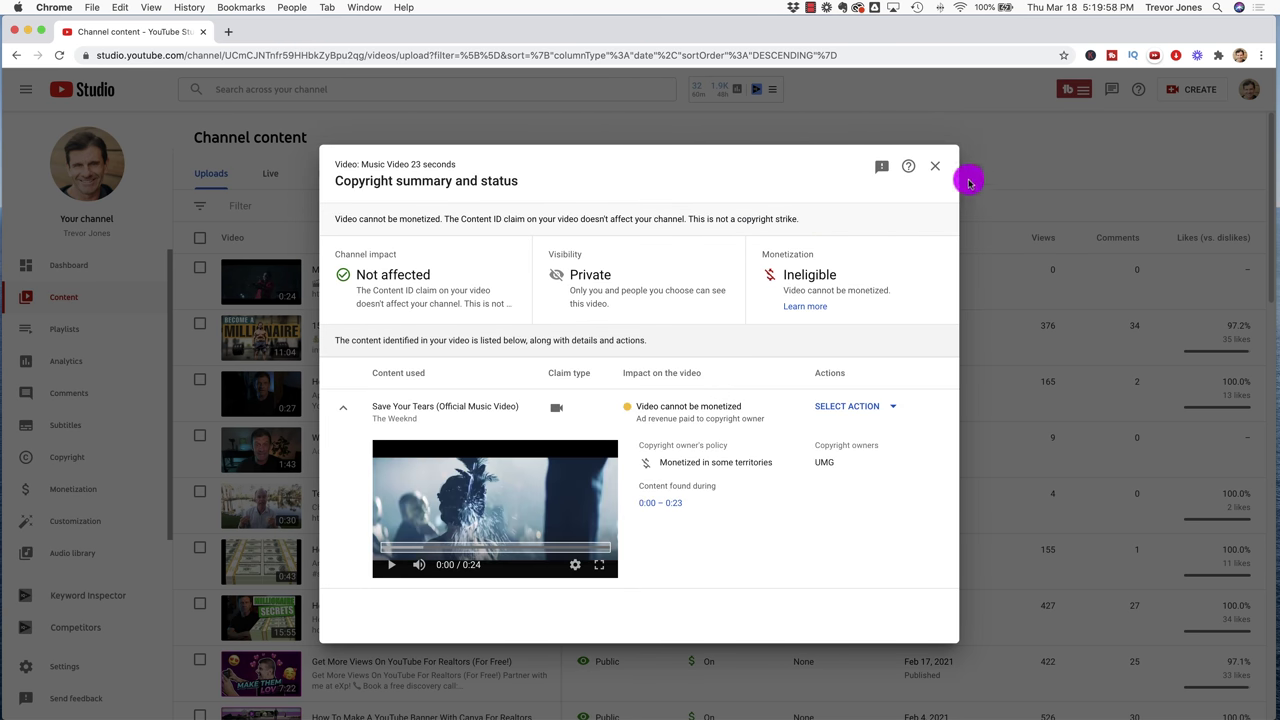
click(935, 166)
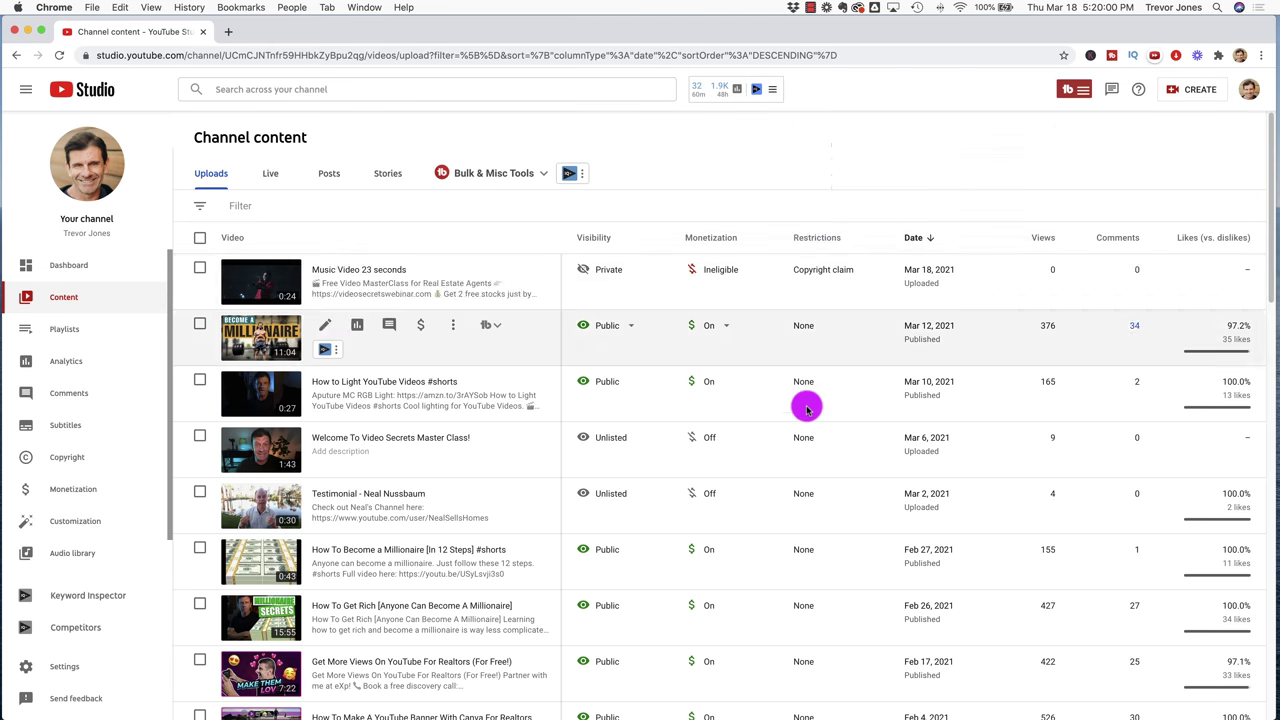
Step: Reopen the copyright summary for the claimed video in the content list
scroll(807, 407, down, 5)
scroll(820, 346, up, 5)
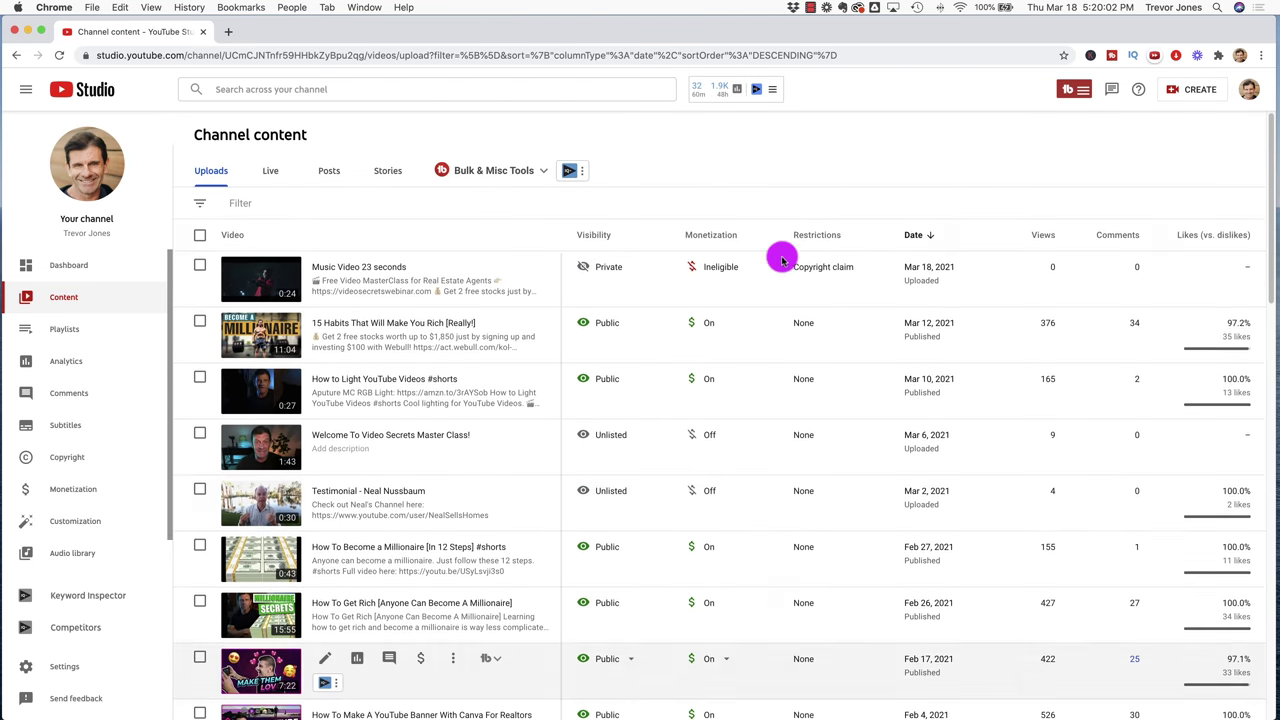
scroll(785, 280, down, 2)
scroll(800, 300, up, 2)
mouse_move(822, 290)
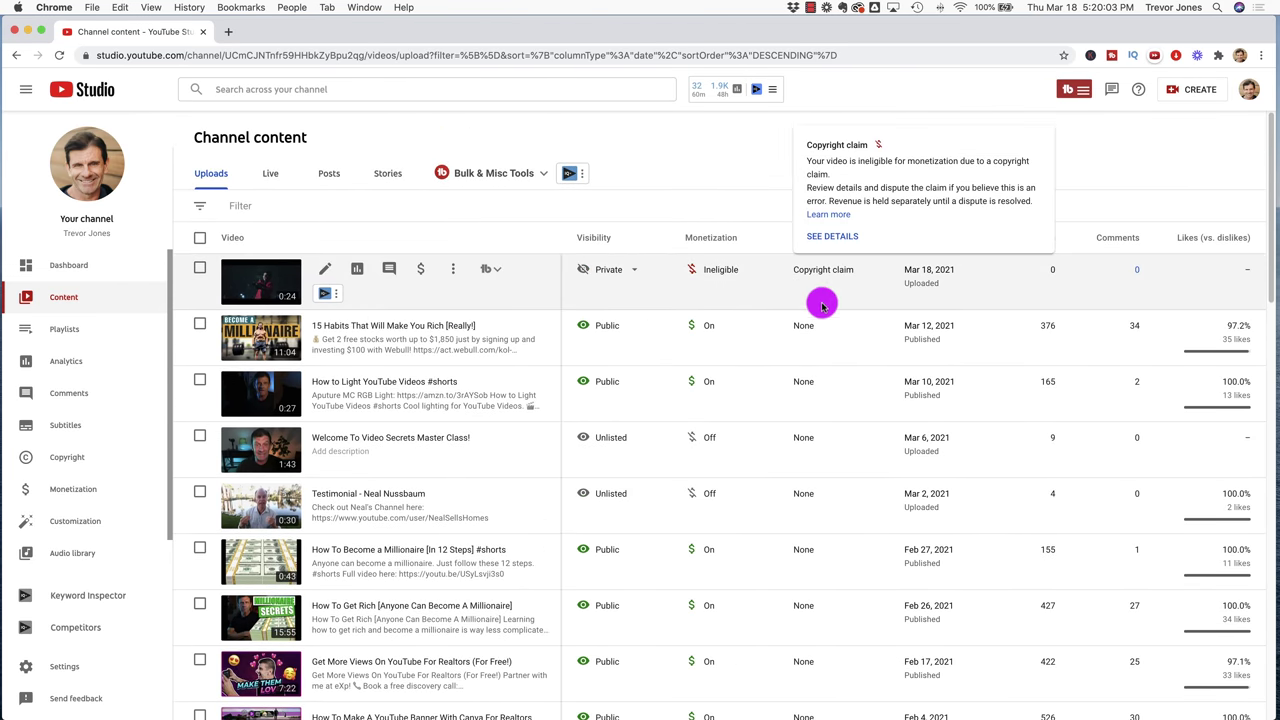
click(837, 237)
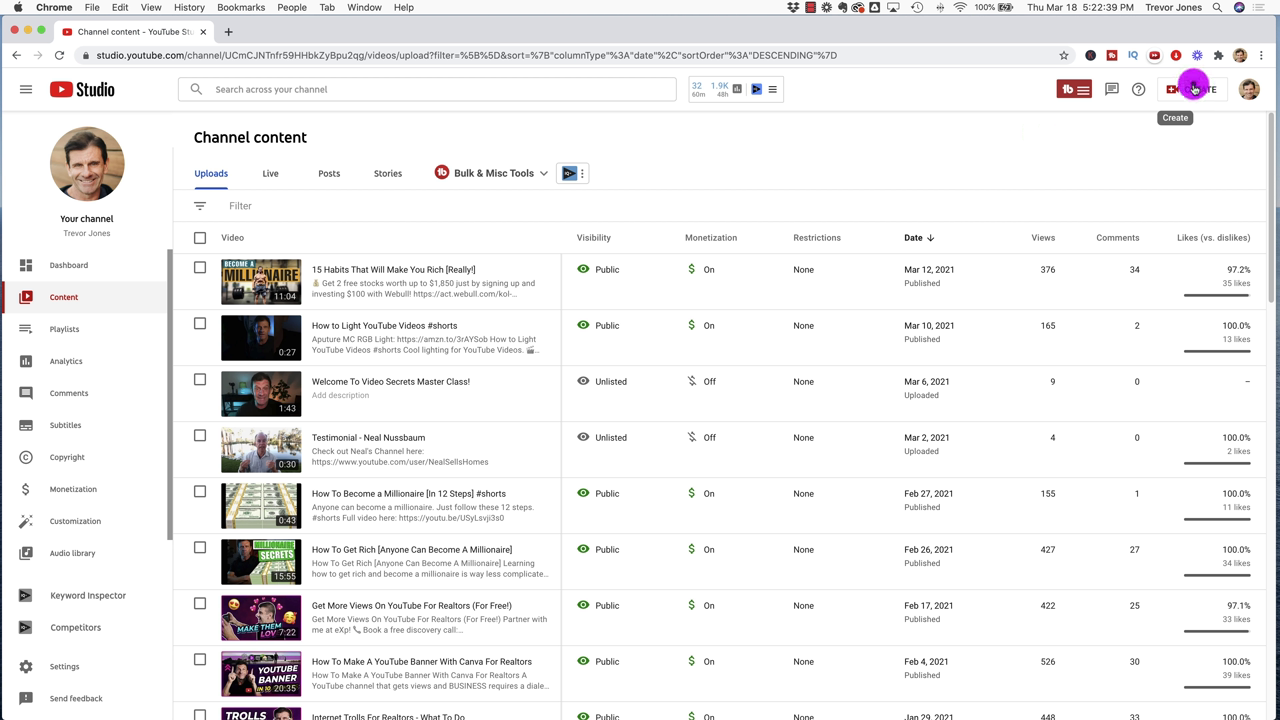
Step: Open the CREATE menu to begin a new upload
click(1193, 88)
Step: Upload Half Me and Half Movie Clips.mp4 from the Desktop
click(1175, 114)
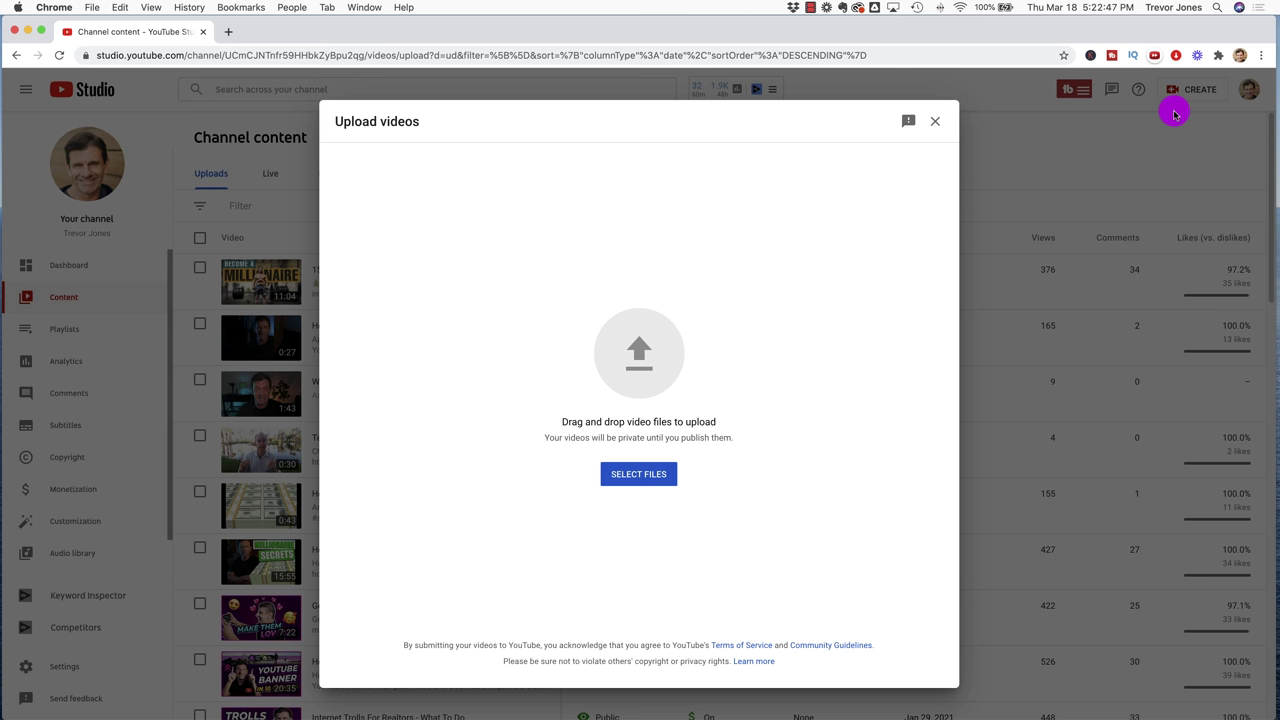
click(636, 476)
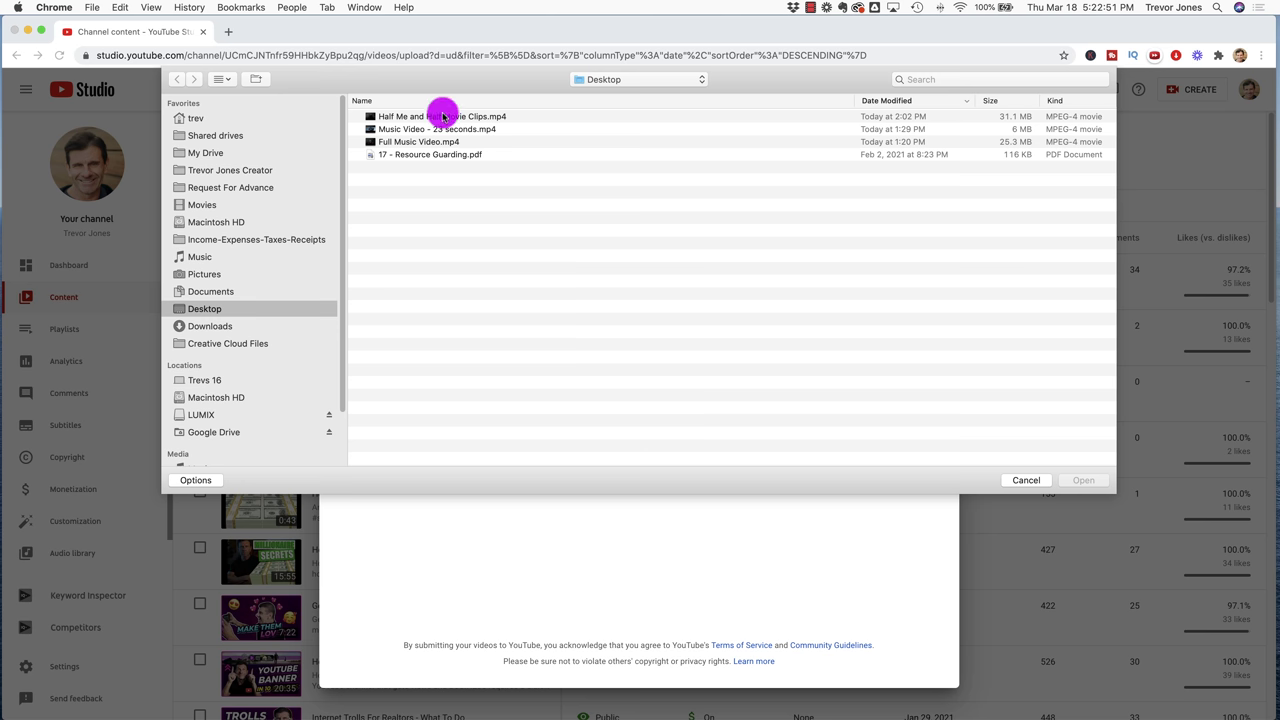
double_click(443, 117)
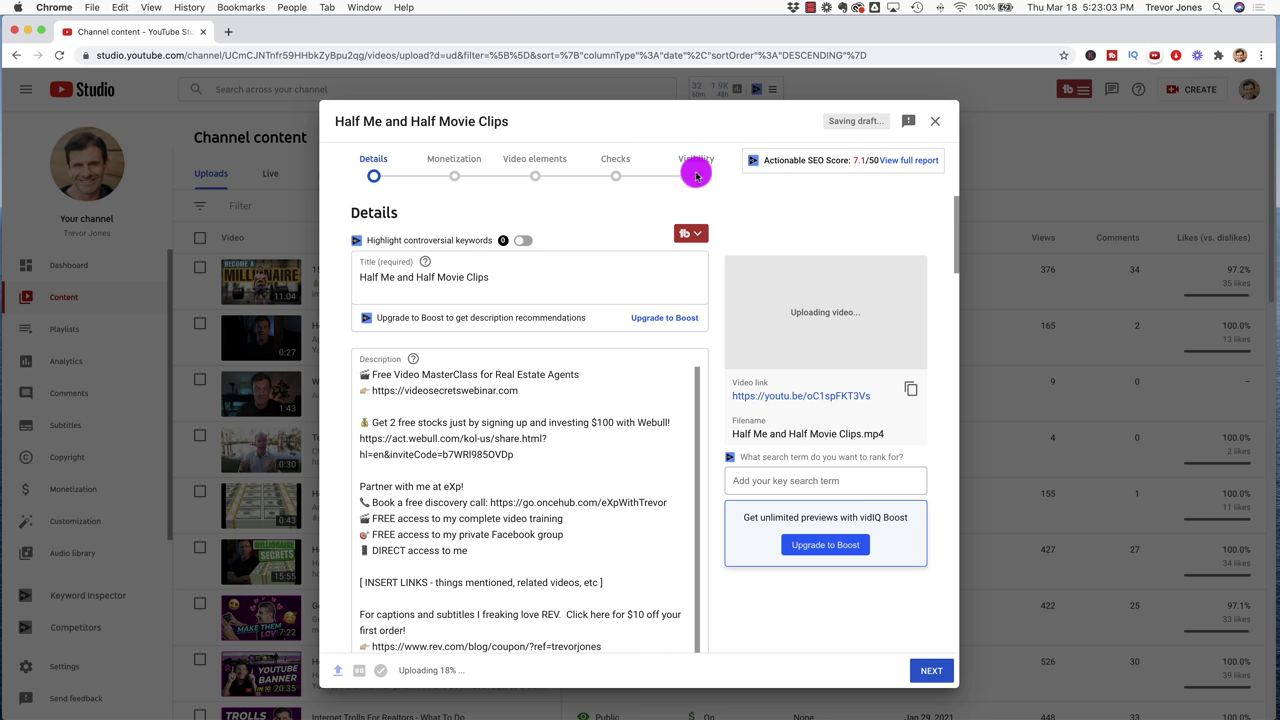
click(456, 175)
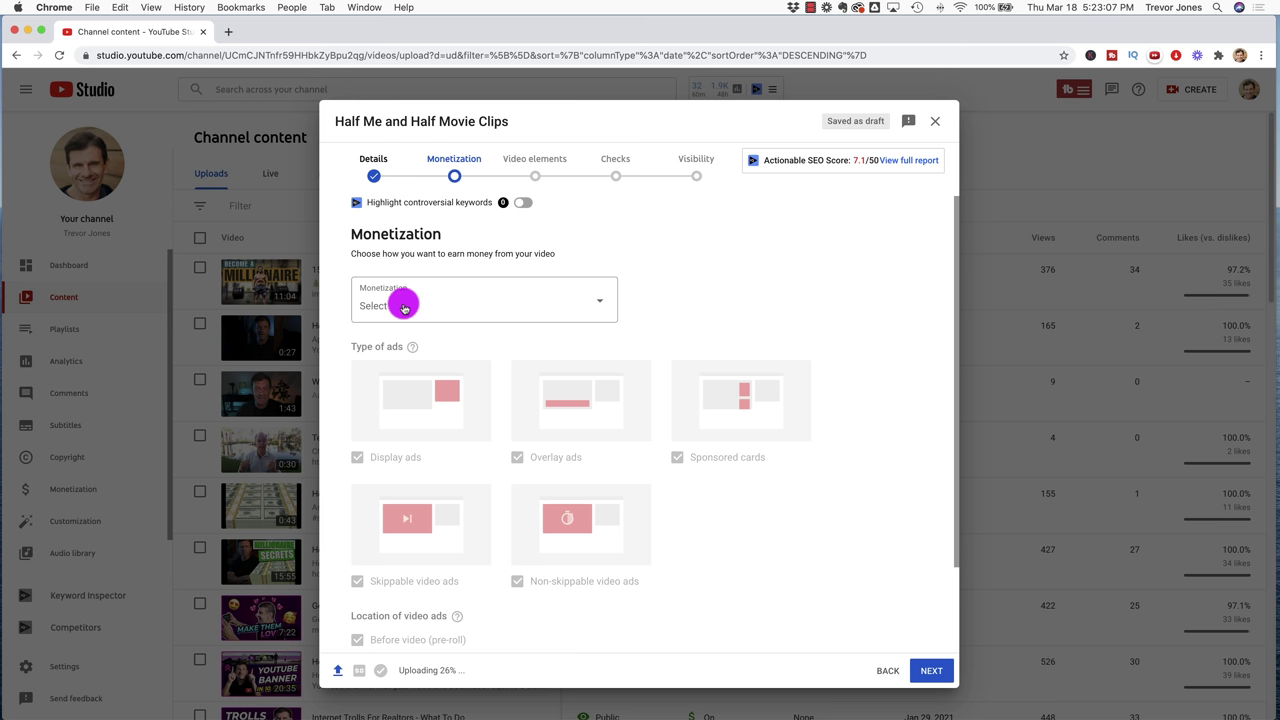
Step: Set monetization to On for Half Me and Half Movie Clips
click(404, 305)
click(376, 297)
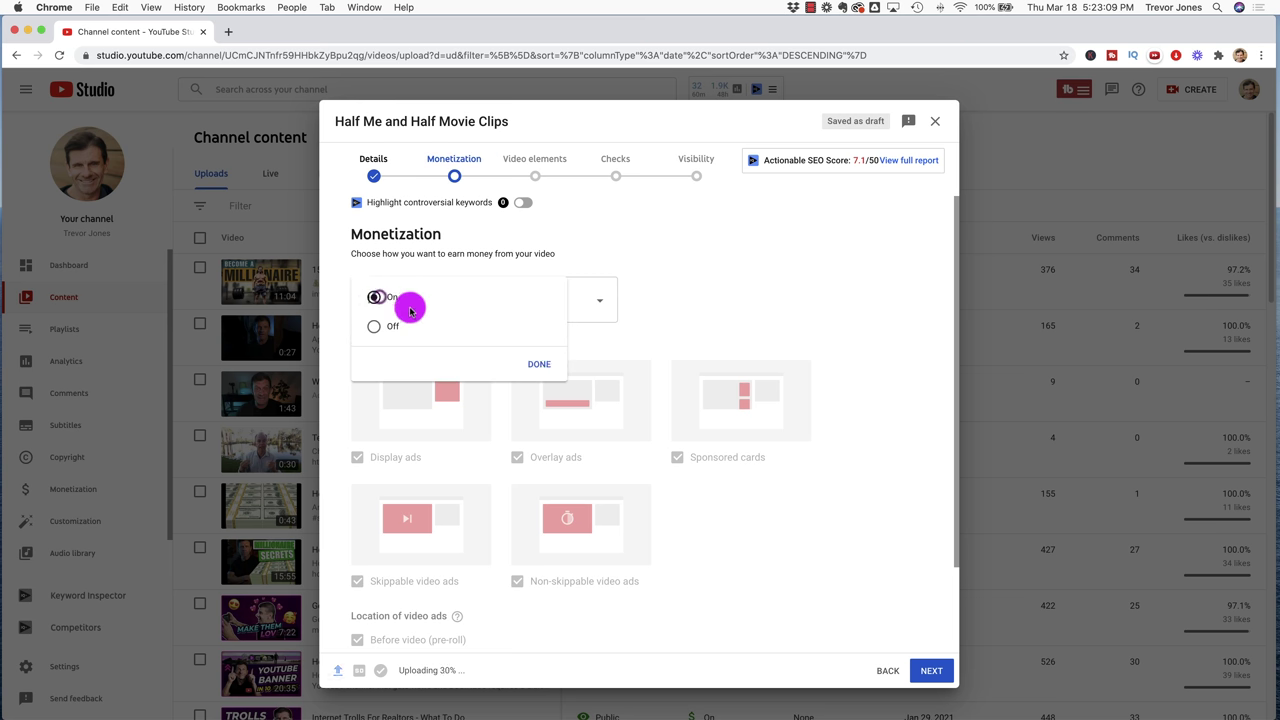
click(536, 372)
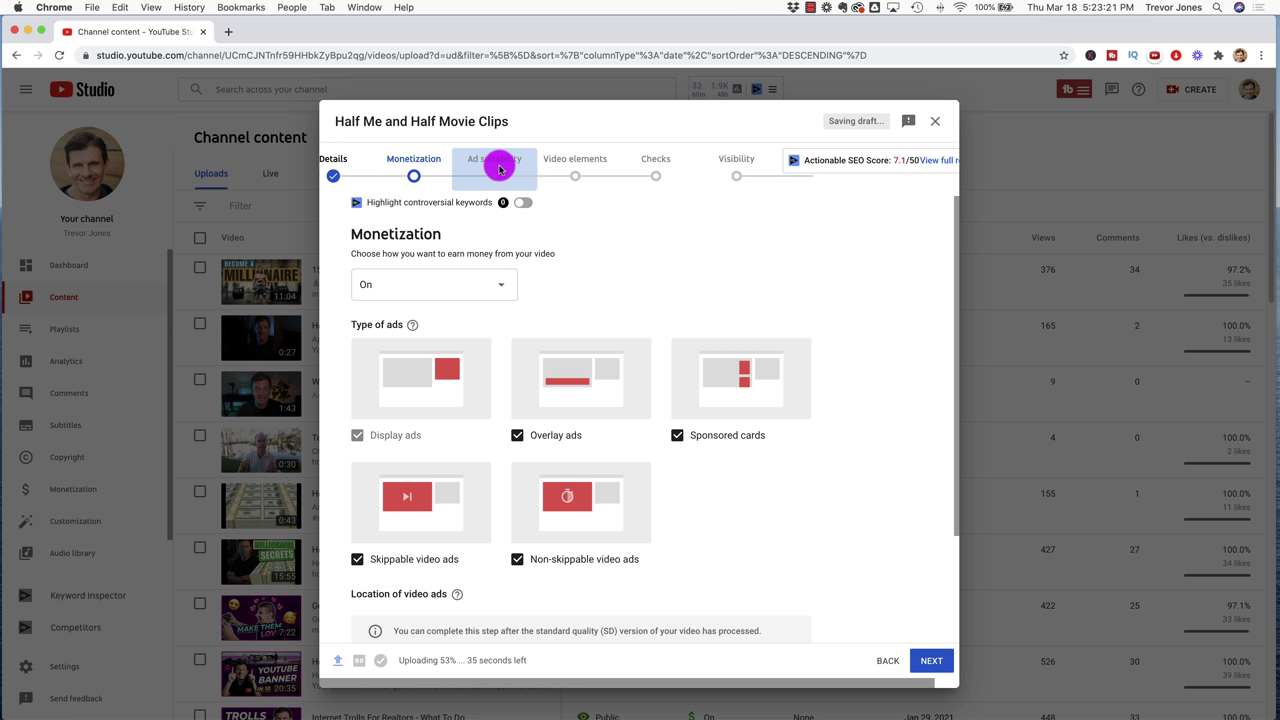
Step: Submit a Safe for ads rating with None of the above, then view the checks
click(495, 175)
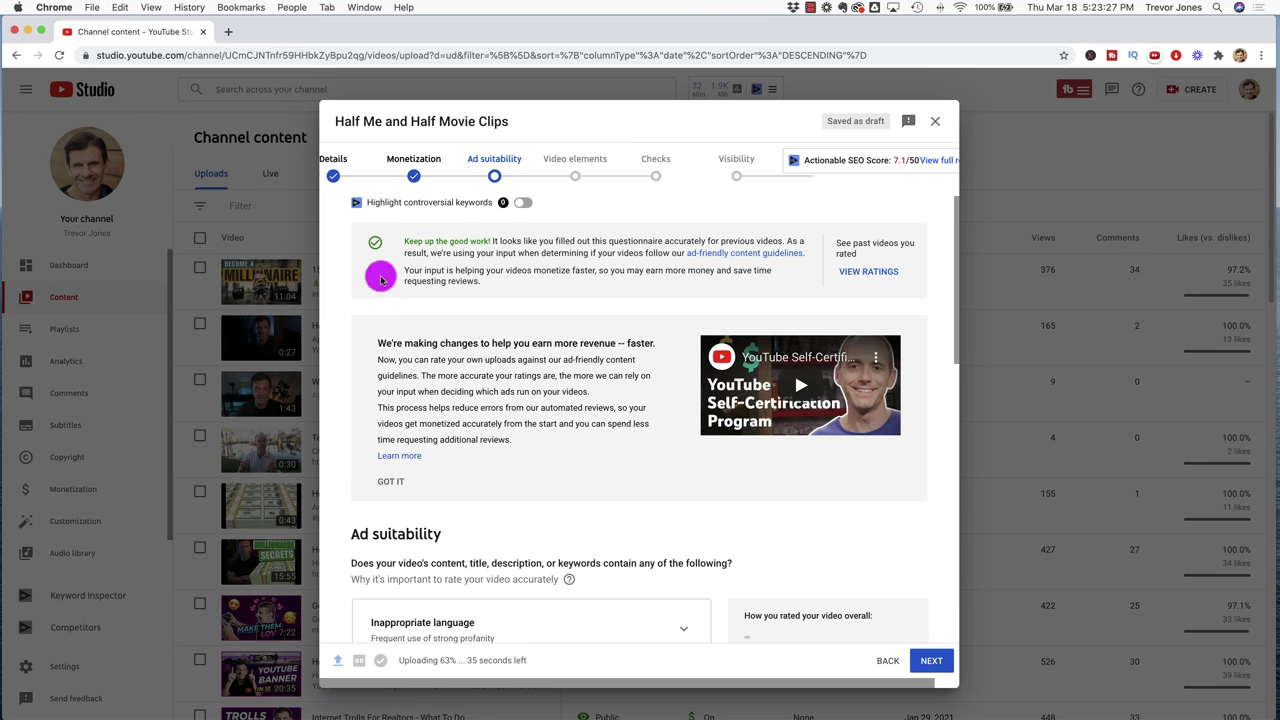
scroll(573, 424, down, 6)
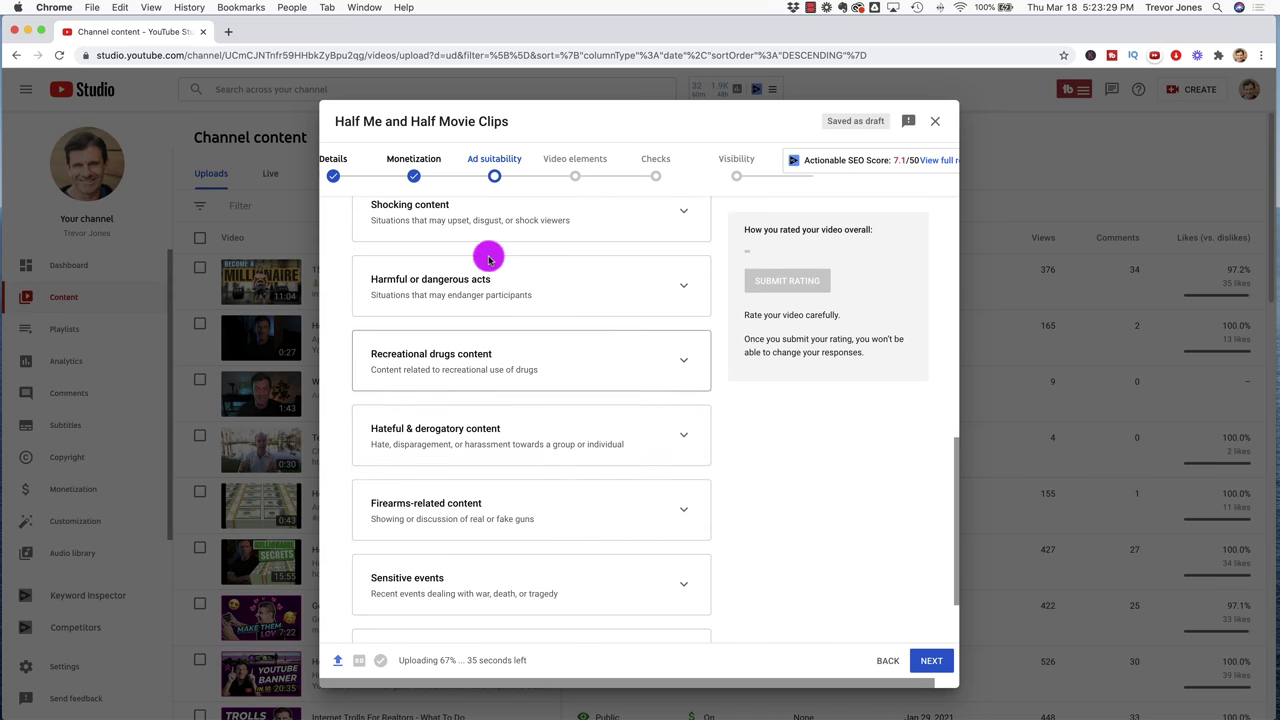
scroll(510, 350, down, 2)
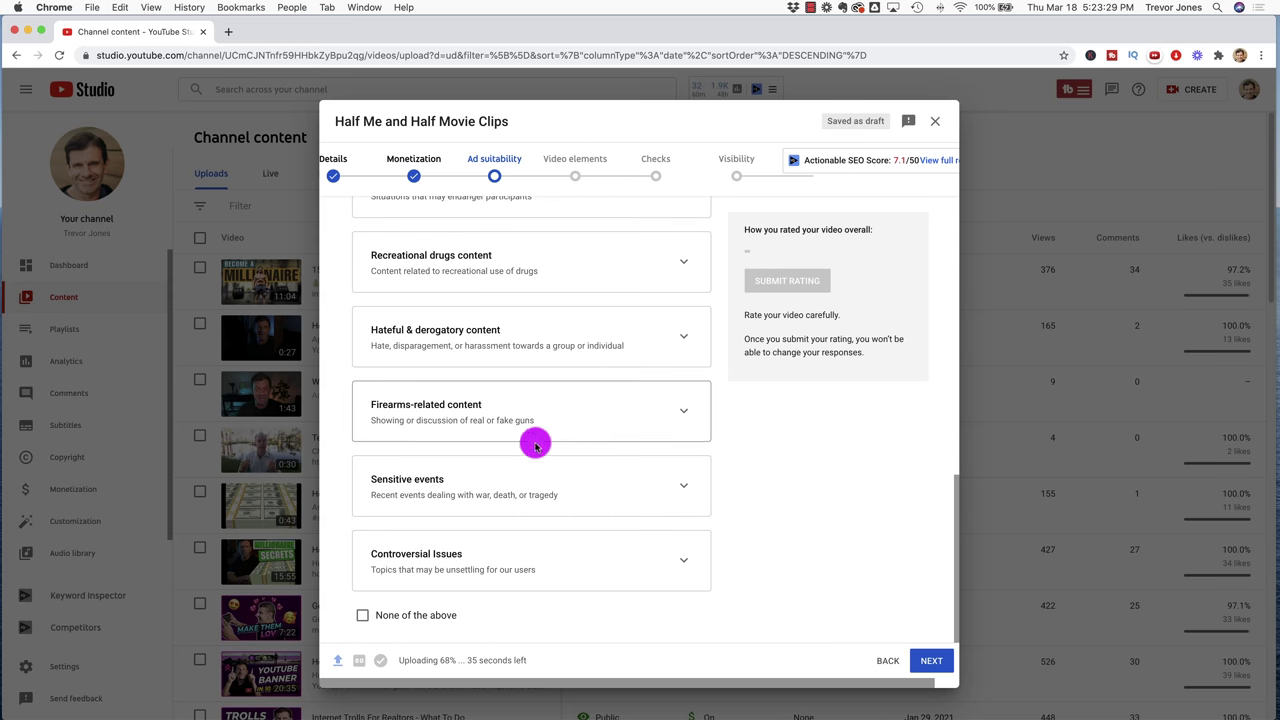
click(361, 615)
click(780, 286)
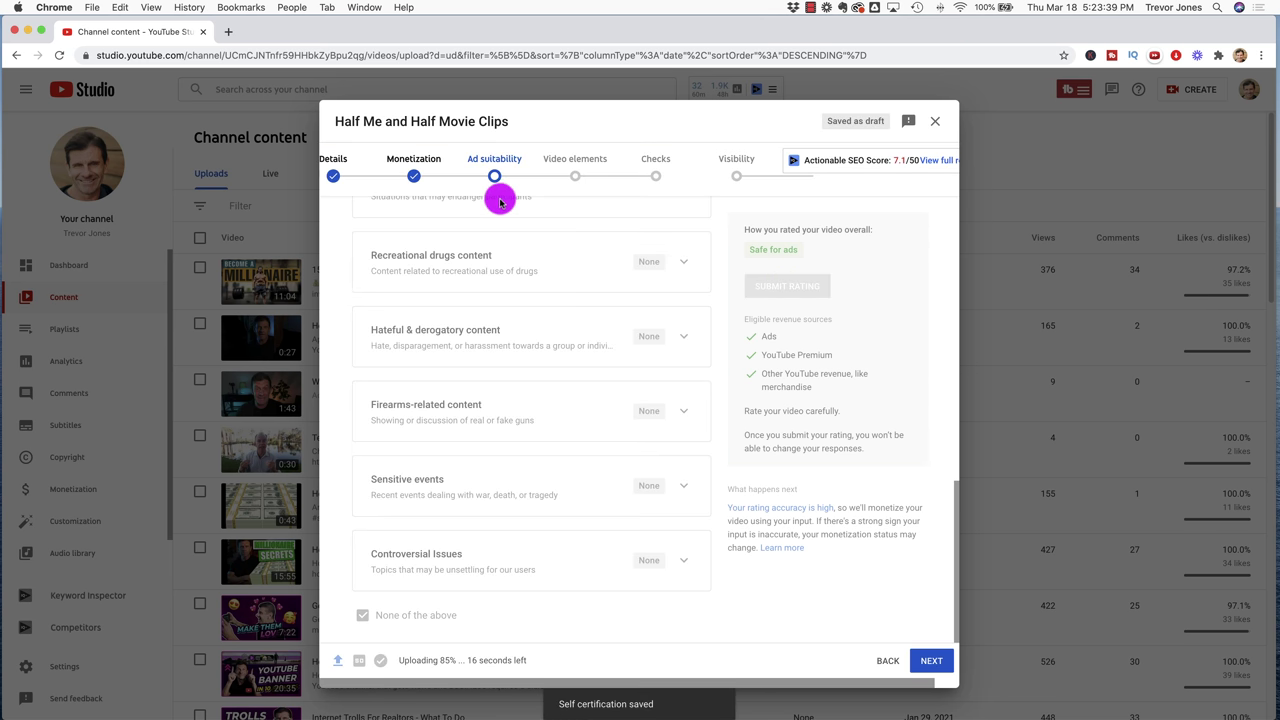
click(570, 177)
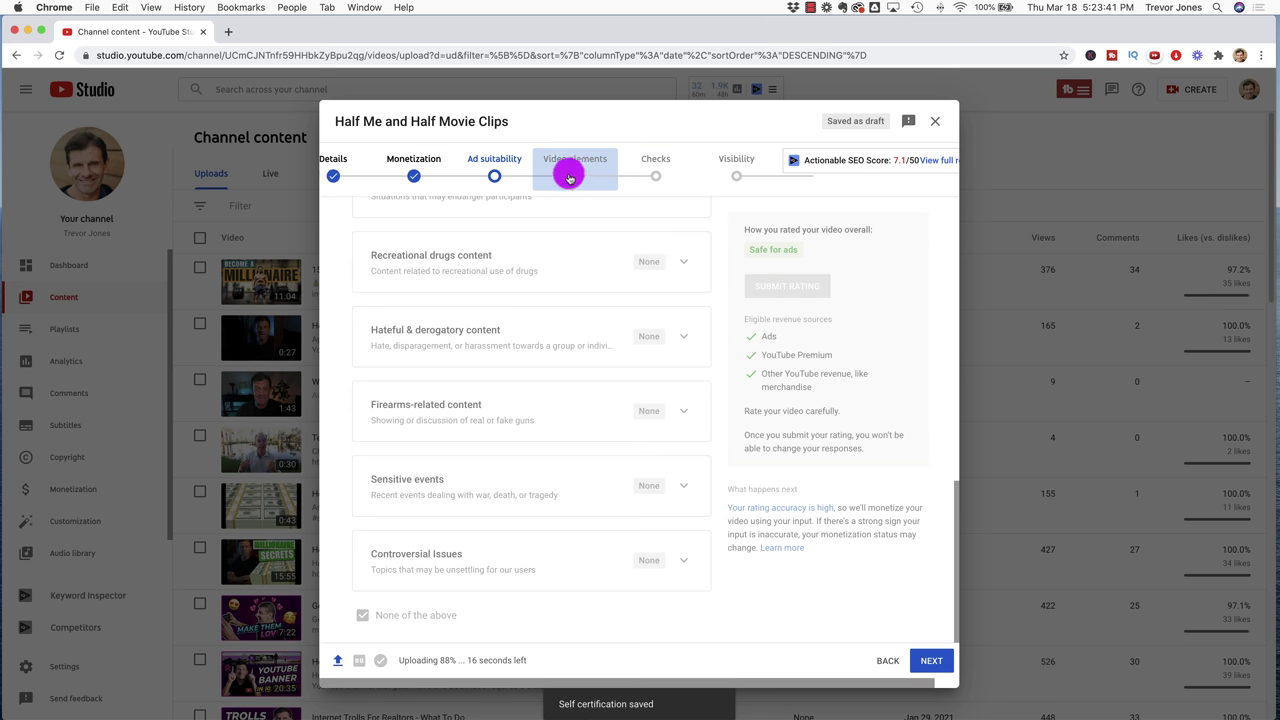
click(656, 178)
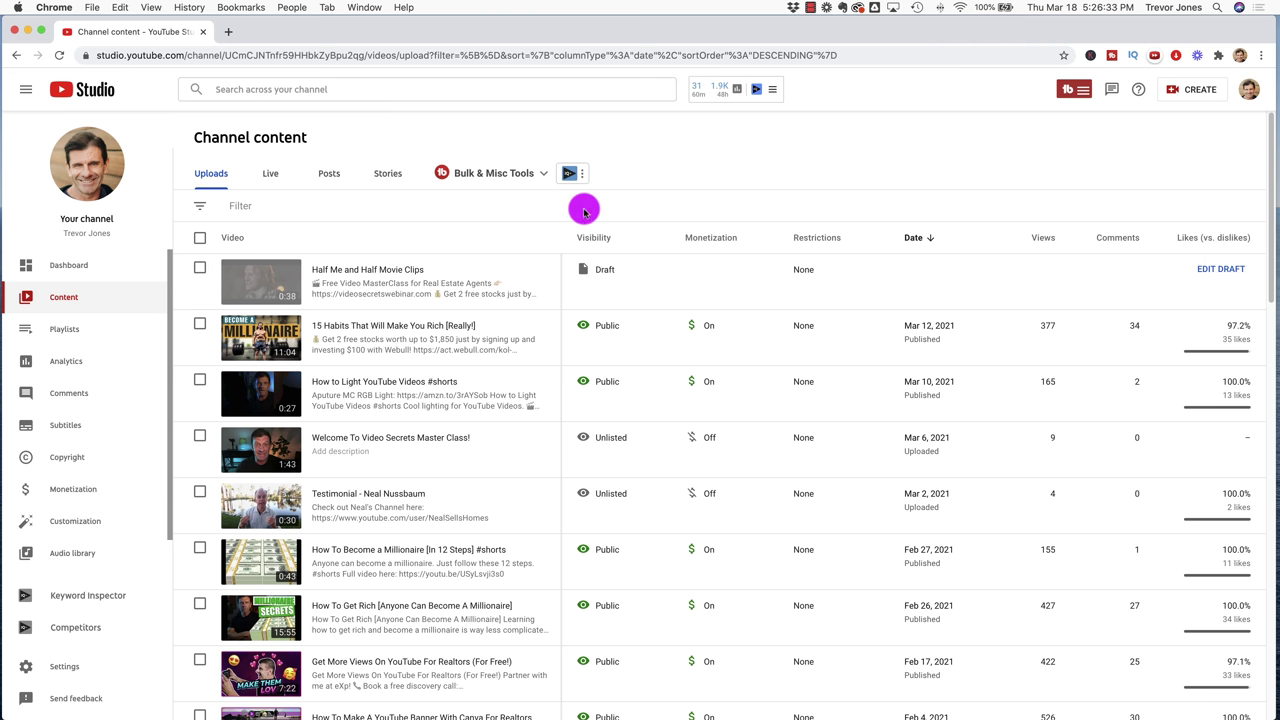
Step: Reopen the Half Me and Half Movie Clips draft and save it as Private
mouse_move(315, 275)
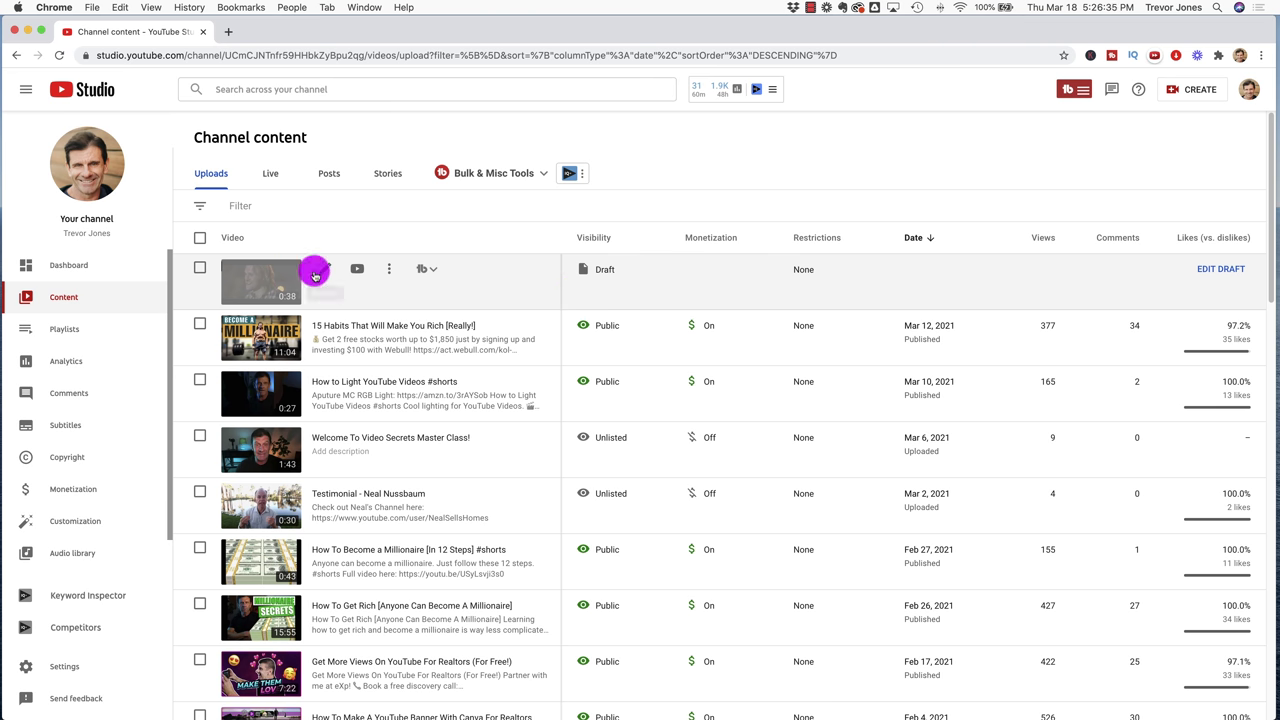
click(322, 270)
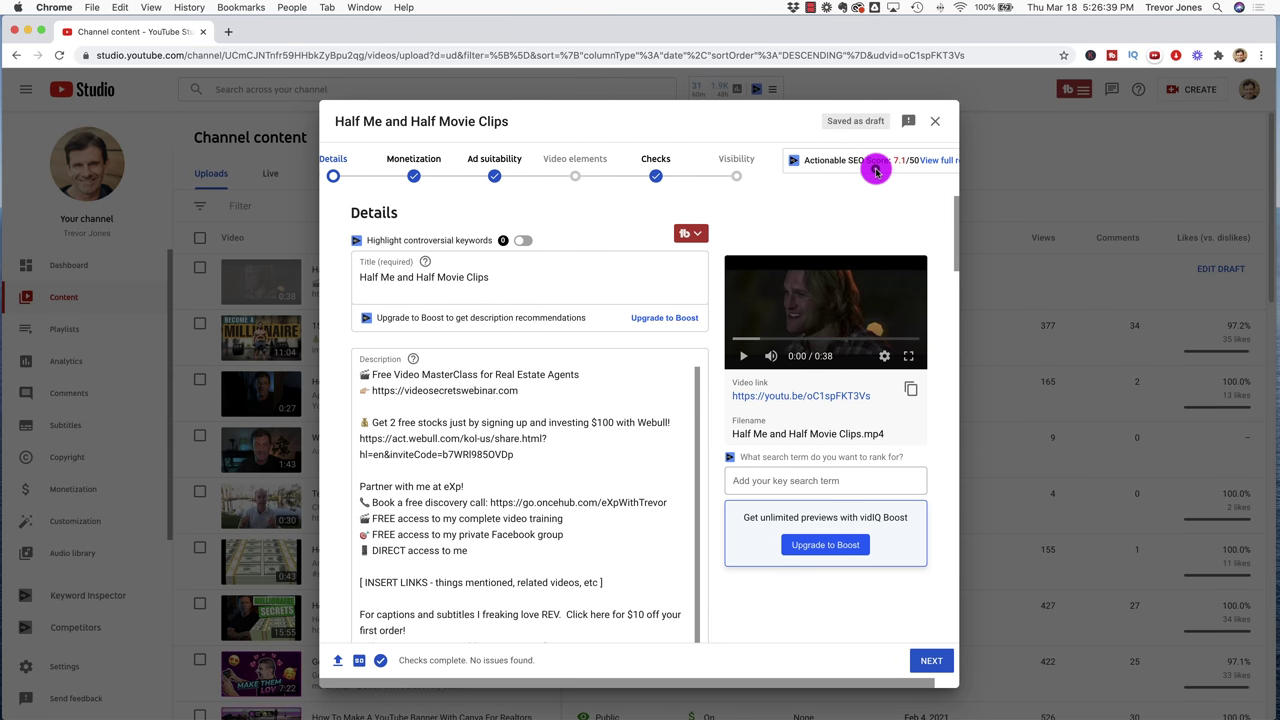
click(740, 178)
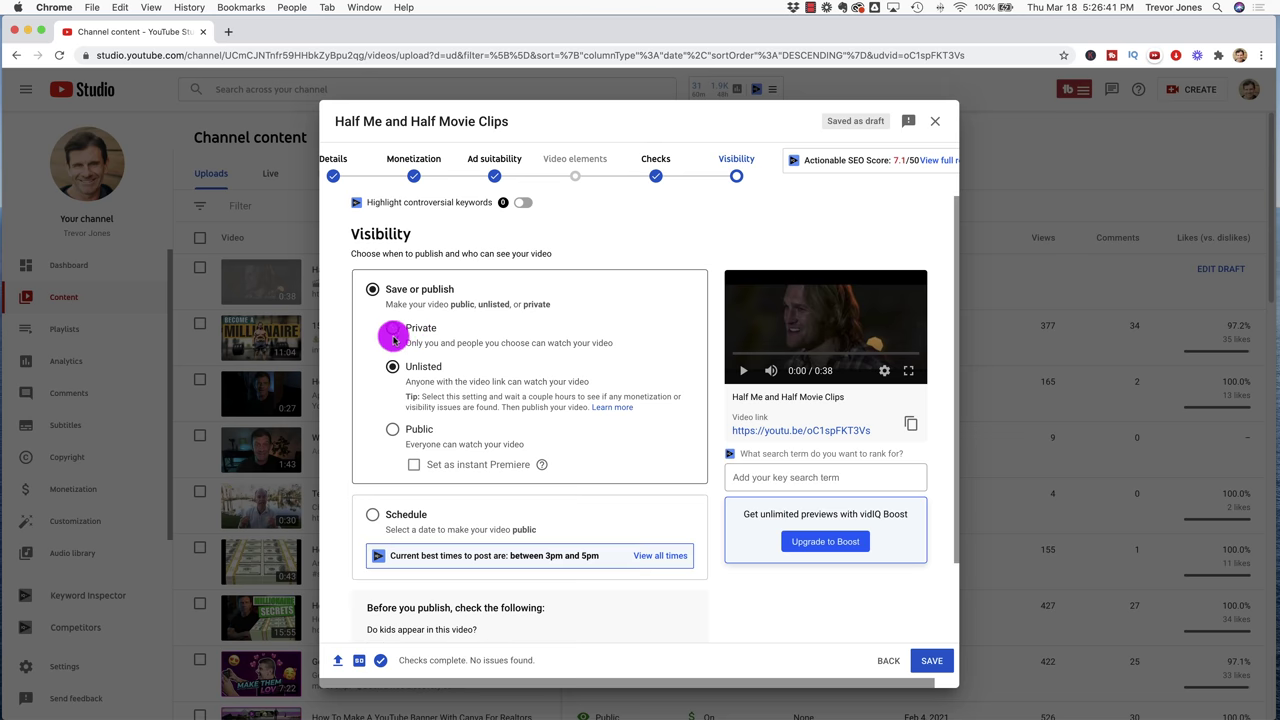
click(393, 329)
click(921, 660)
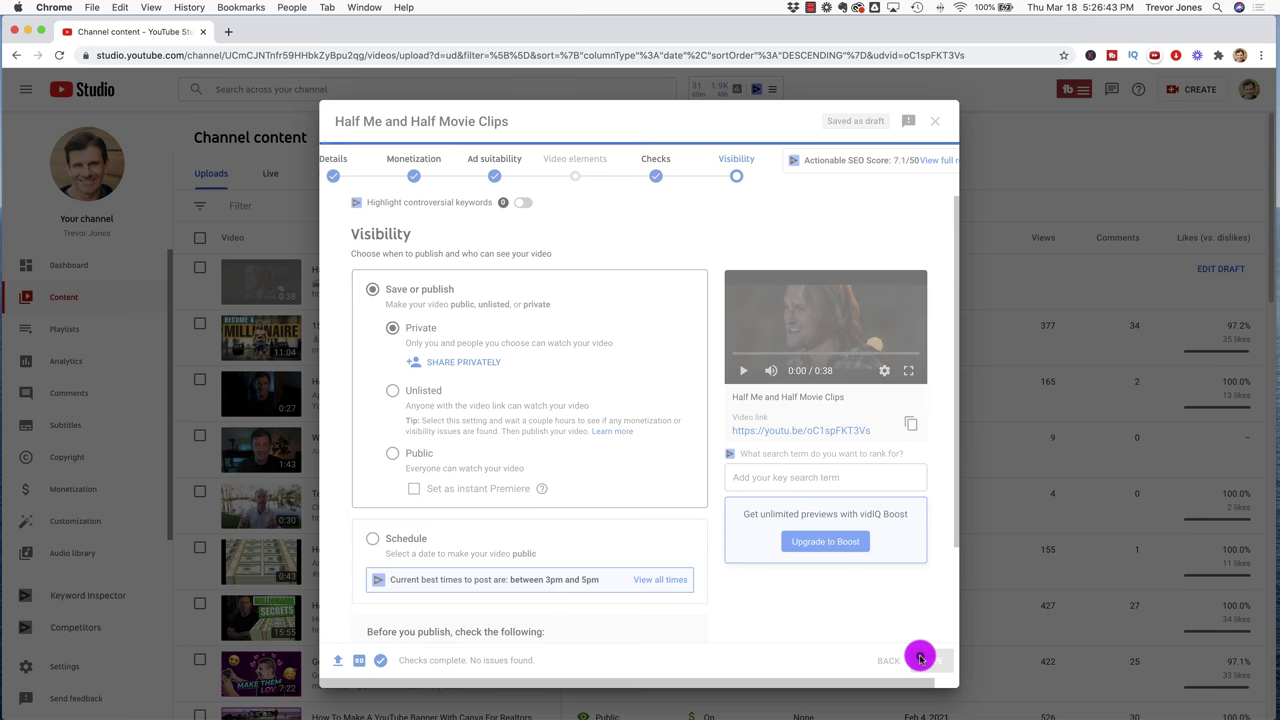